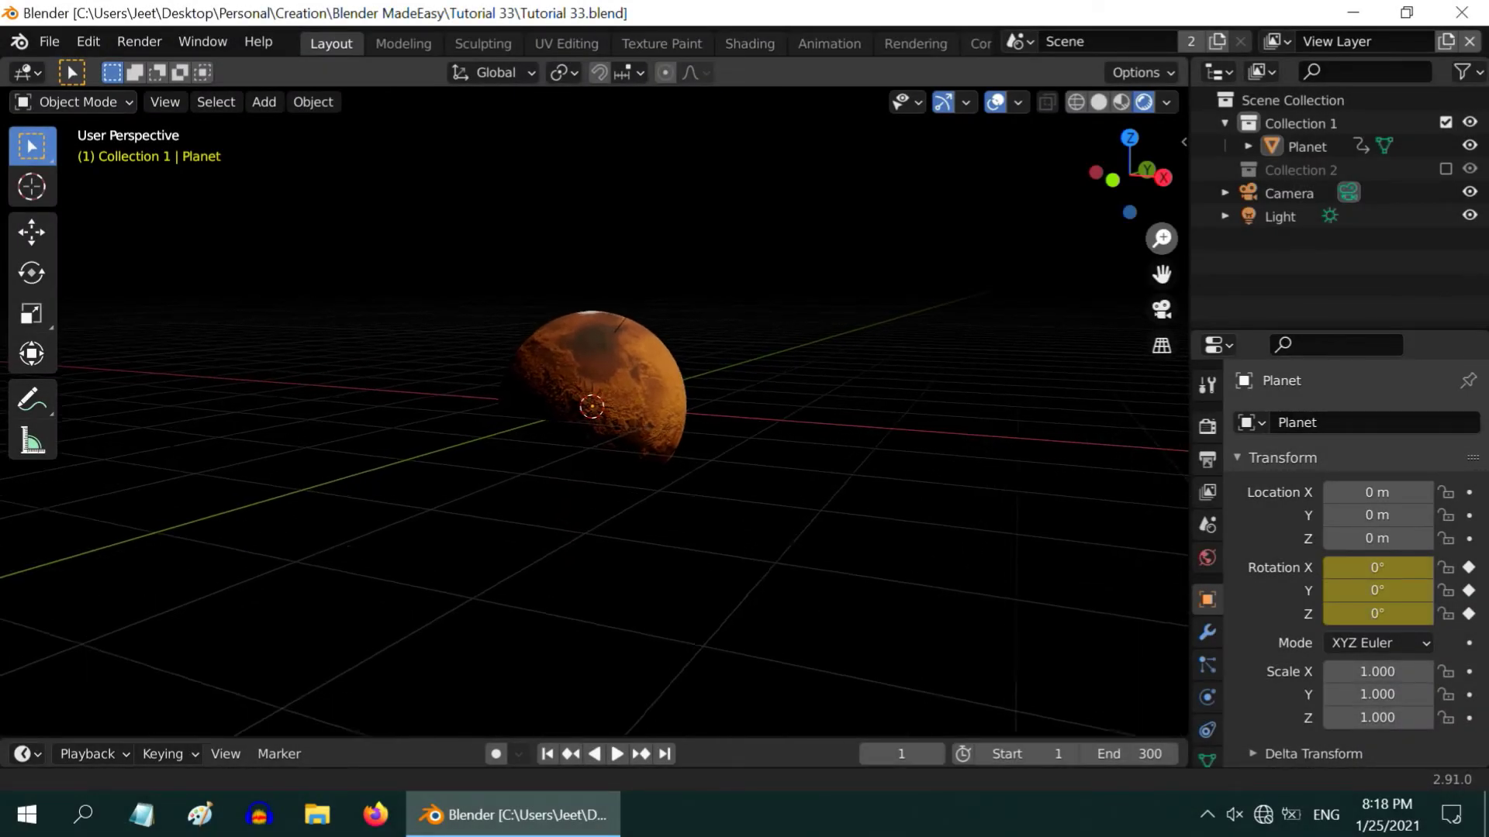
Switch the viewport to Solid shading and hide the Planet in the outliner
scroll(591, 404, "up", 6)
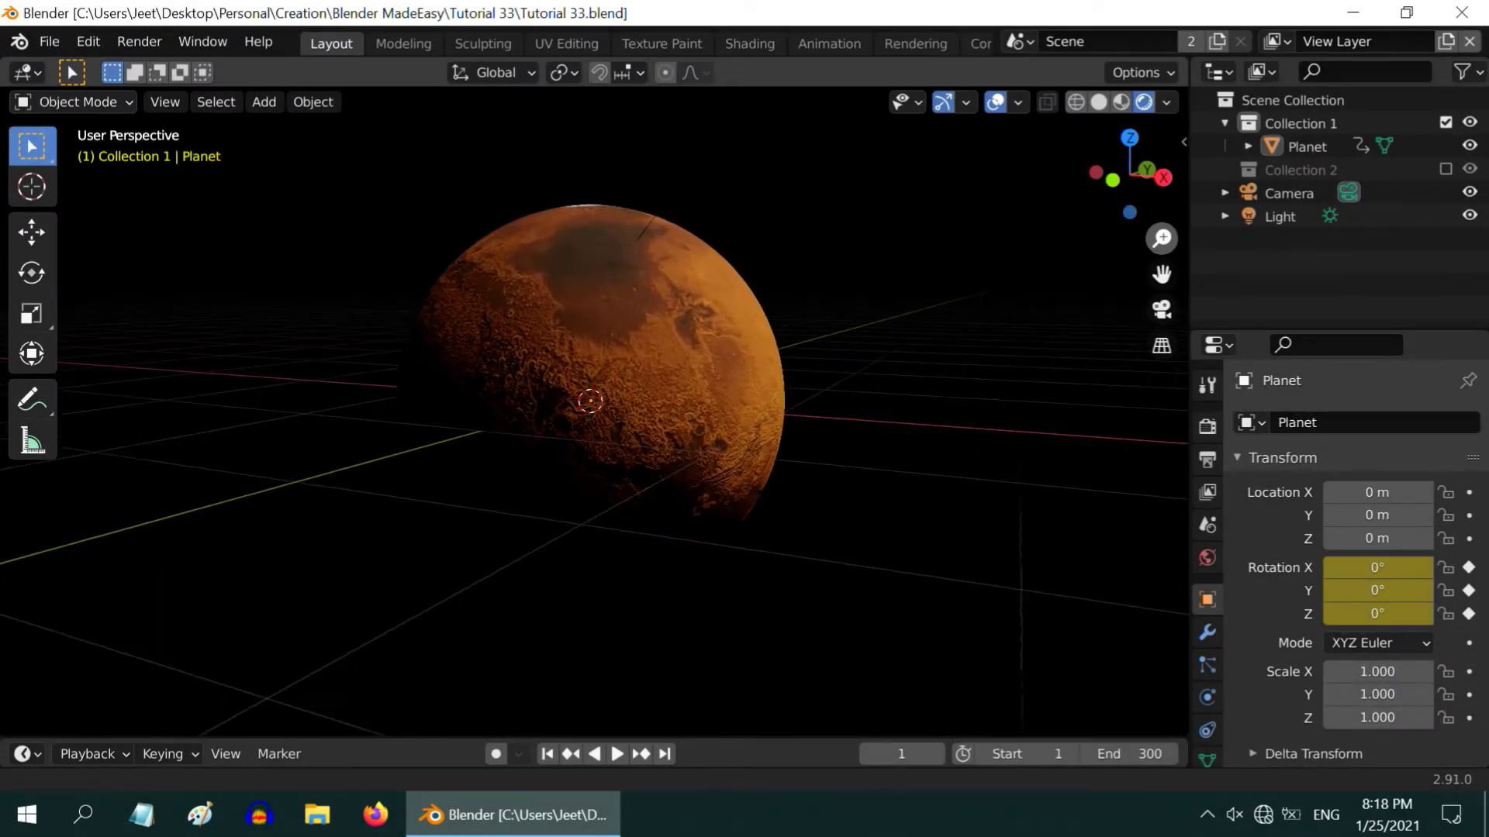
scroll(597, 365, "up", 2)
scroll(590, 403, "down", 3)
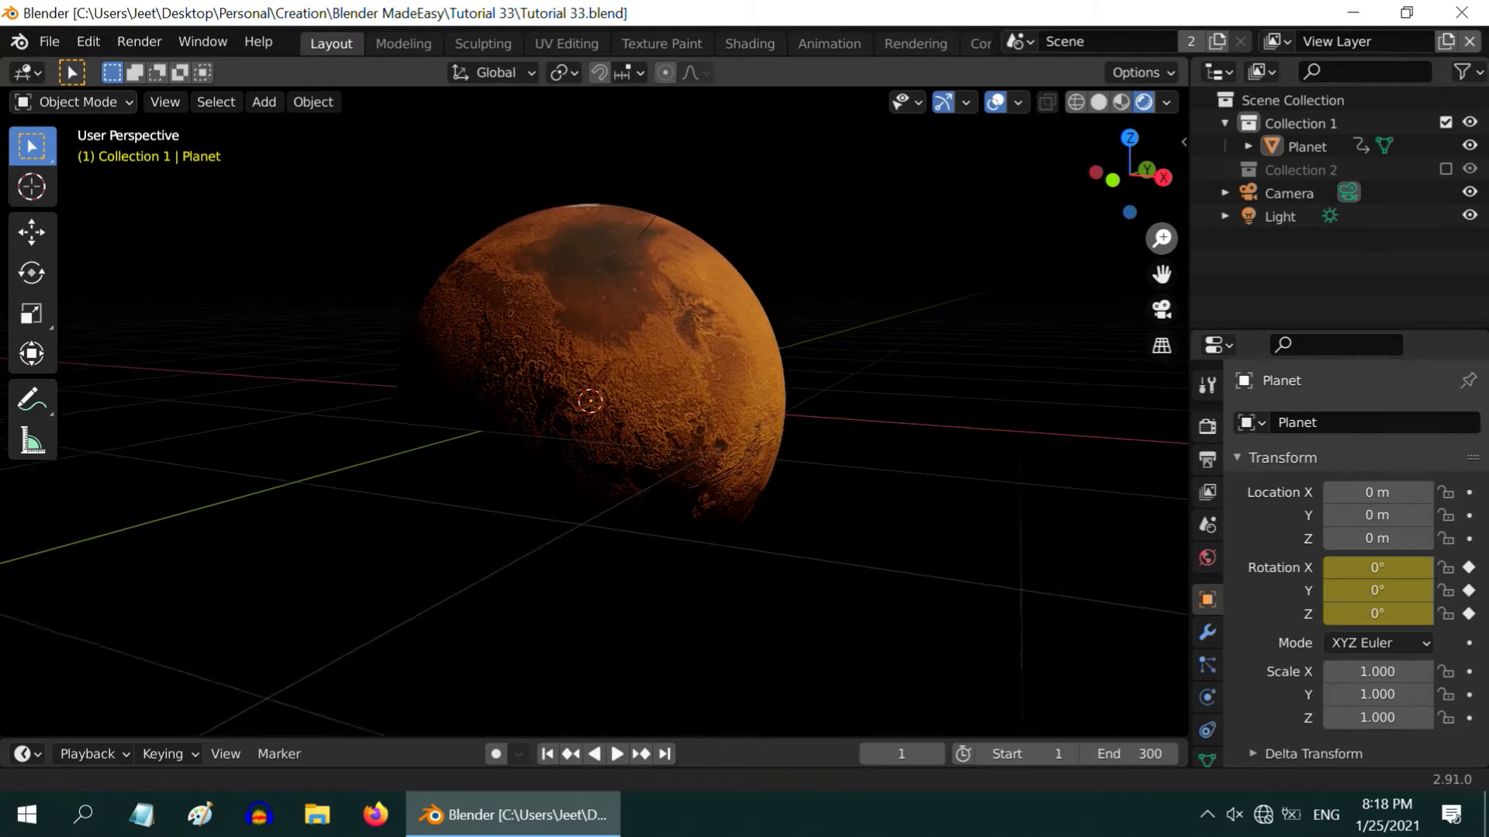
scroll(590, 403, "down", 5)
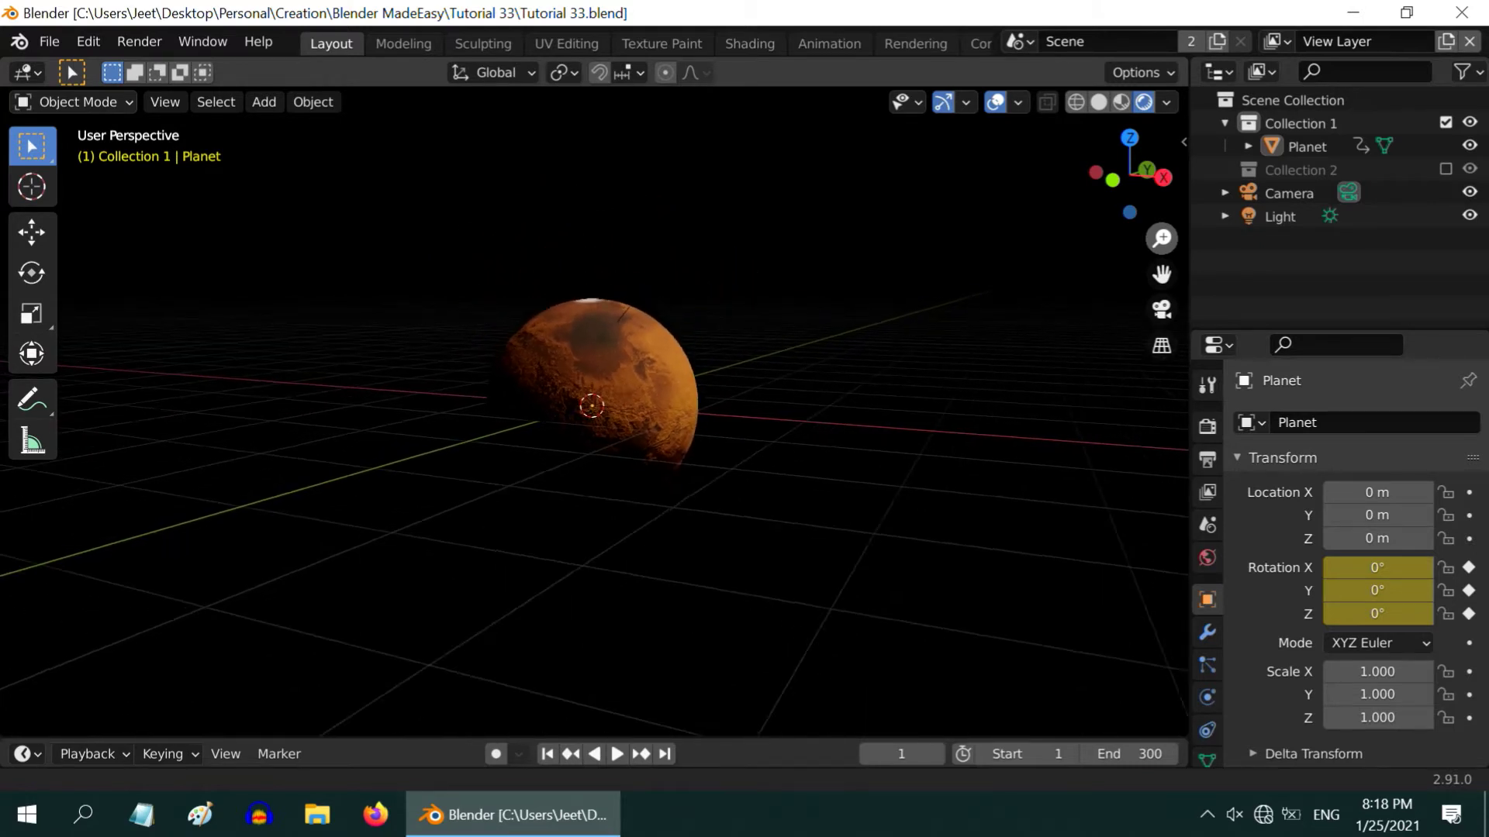
left_click_drag(1161, 238, 1060, 421)
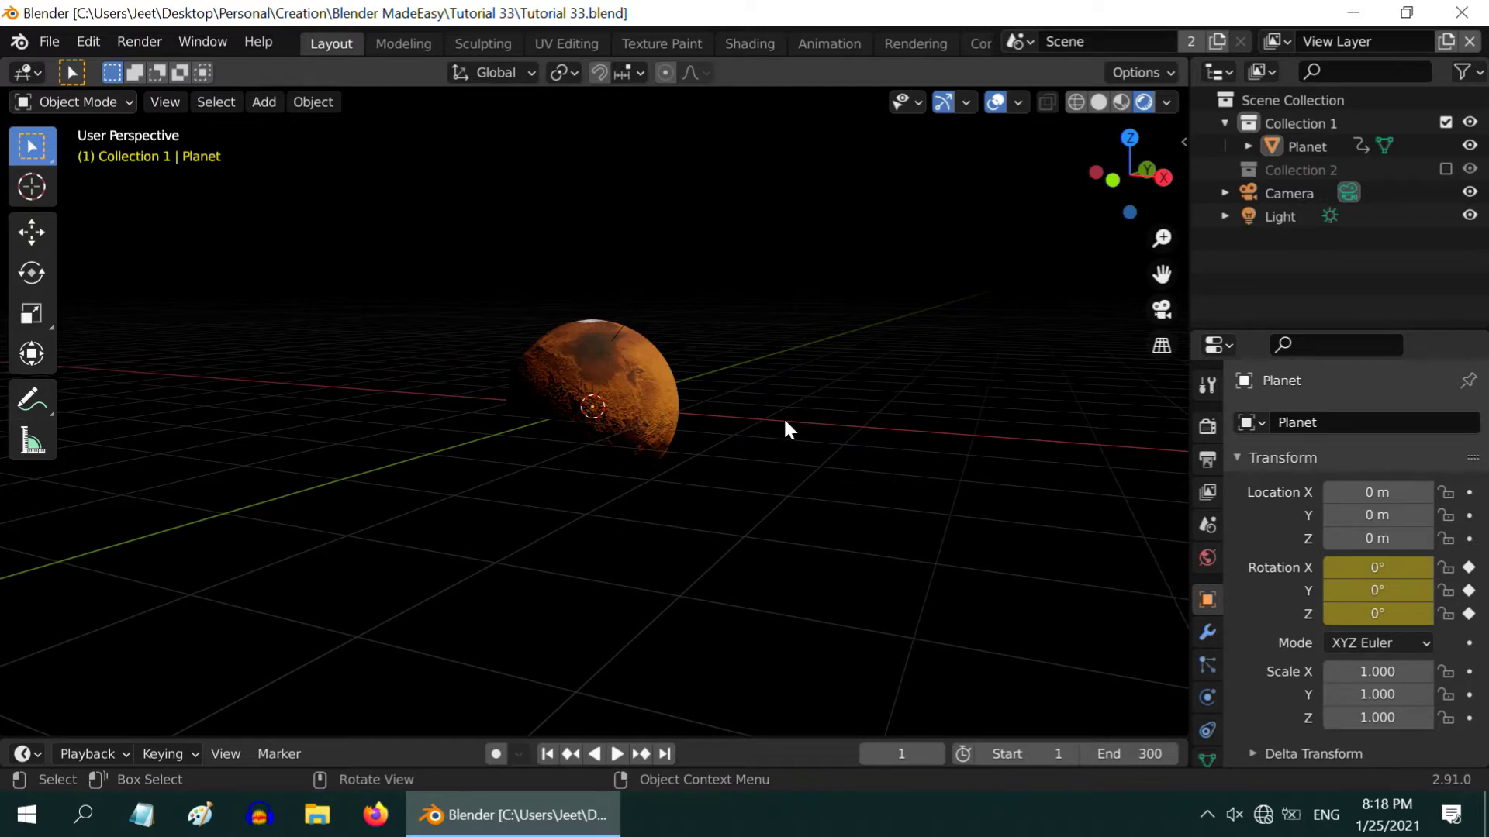
left_click(1099, 103)
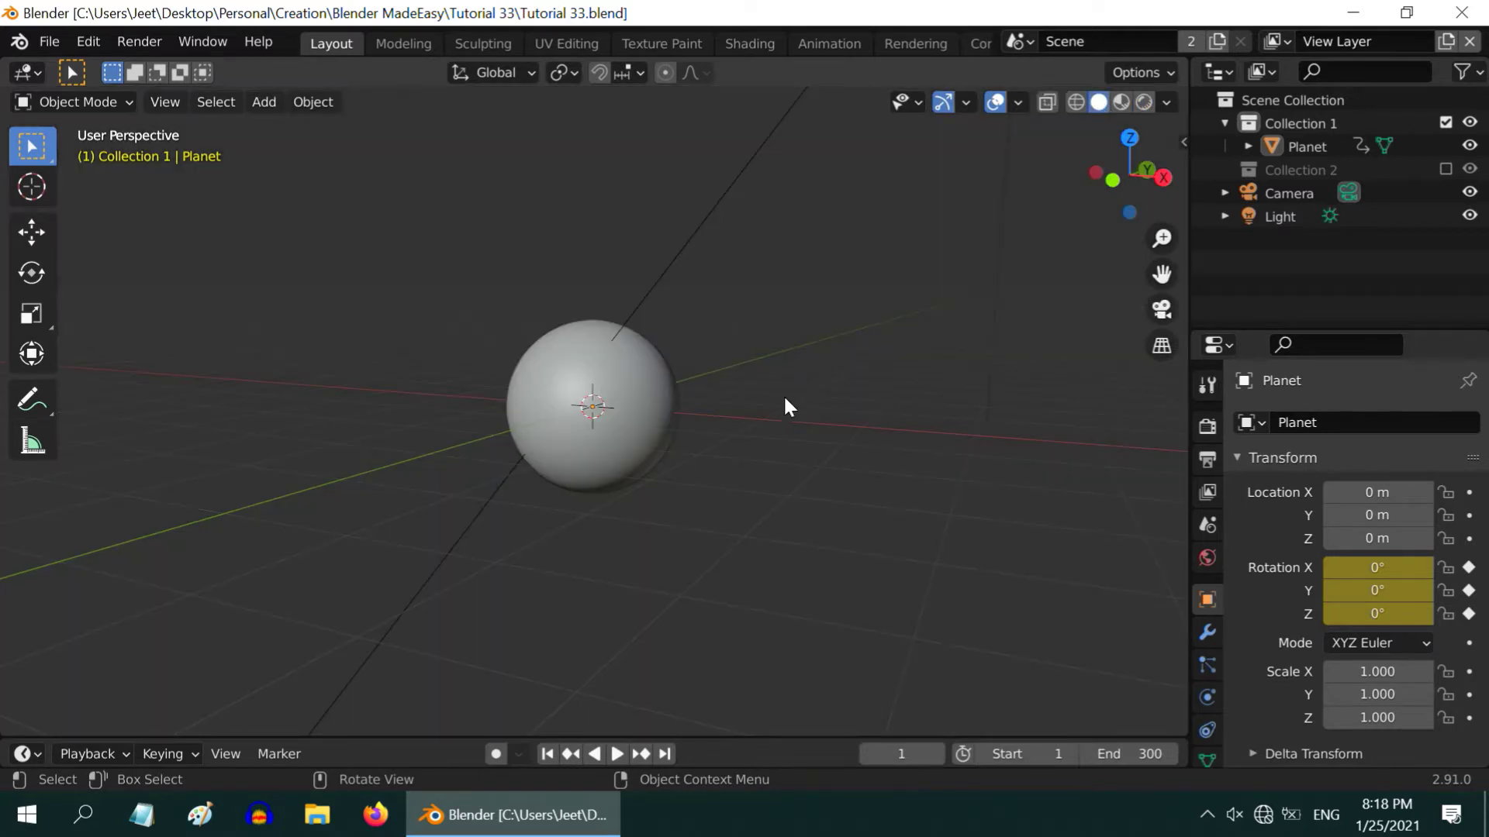
left_click(1469, 146)
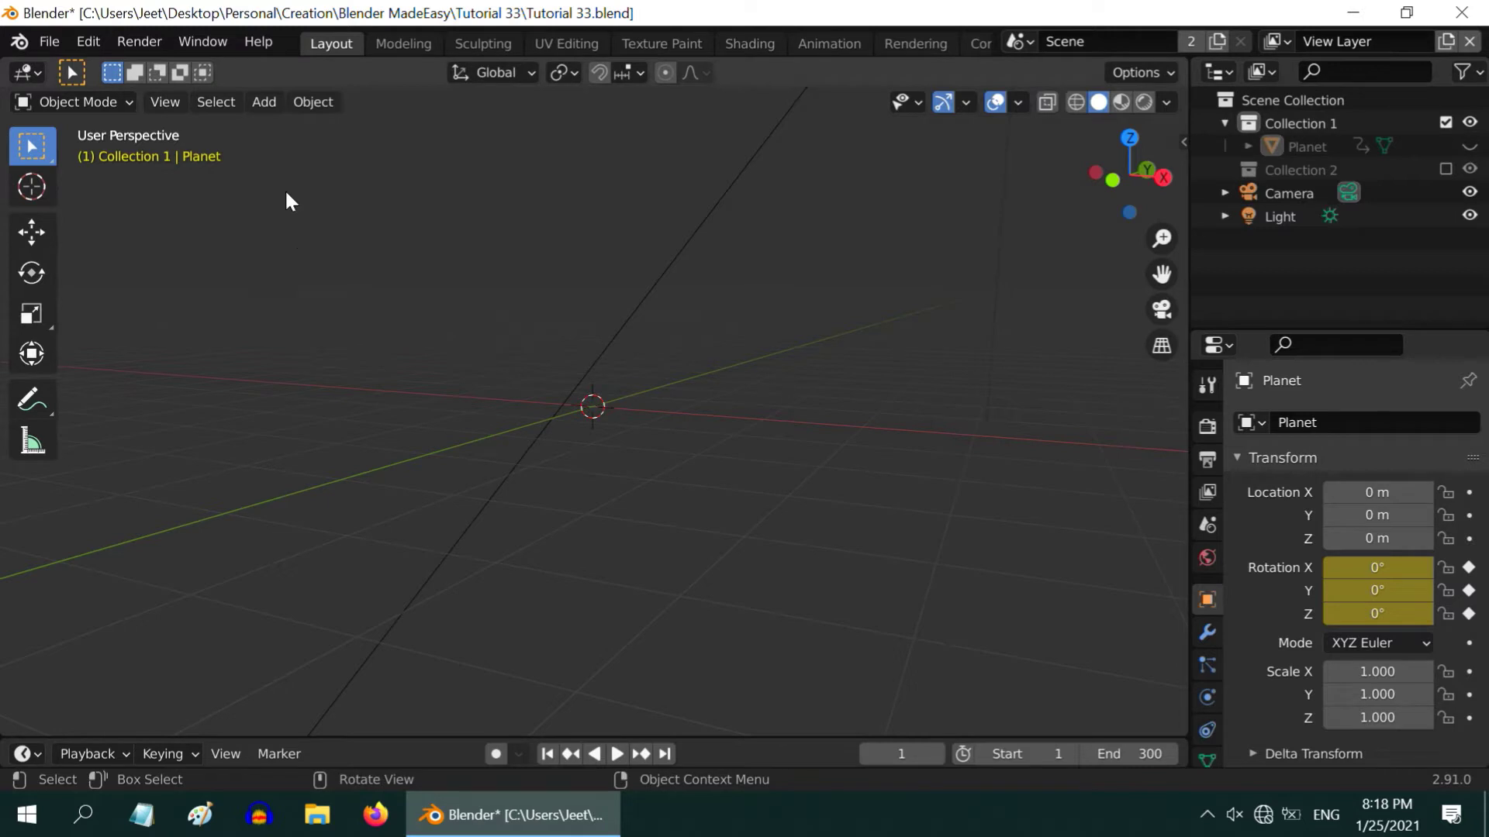
Add a UV Sphere at the origin and scale it to 0.5
left_click(264, 106)
mouse_move(293, 130)
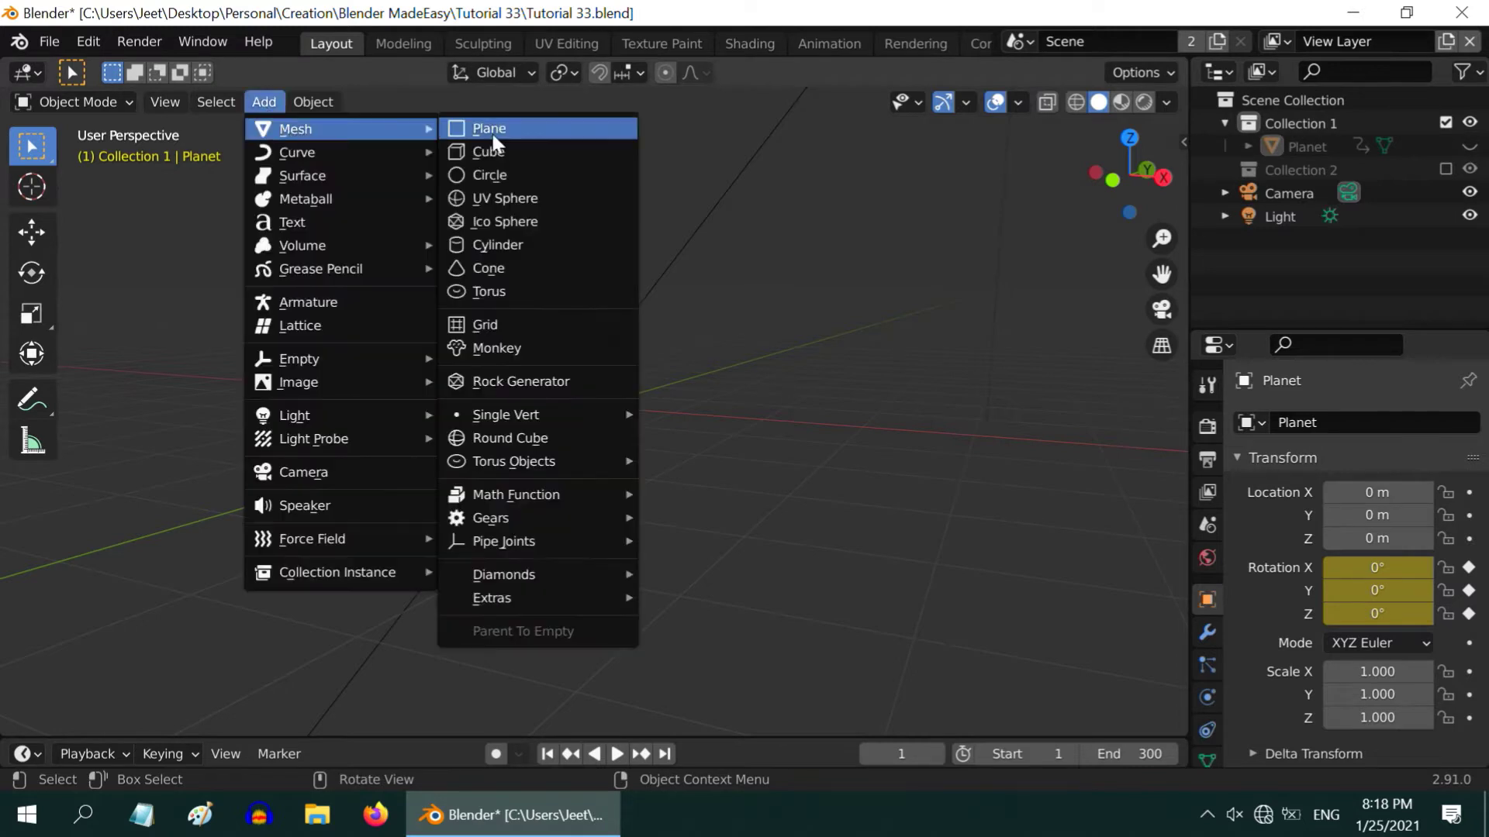
left_click(509, 199)
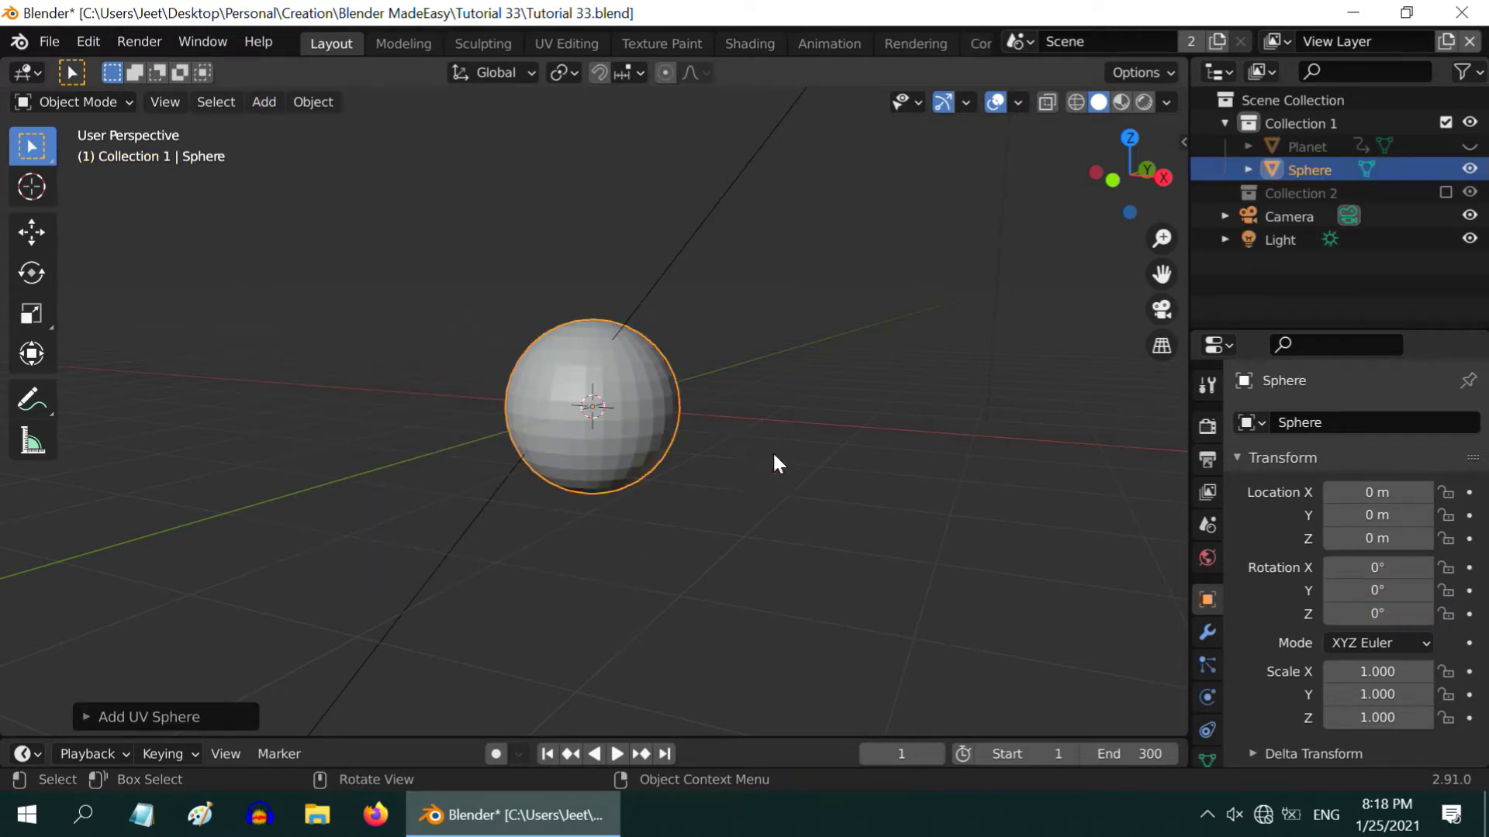
type("s.5")
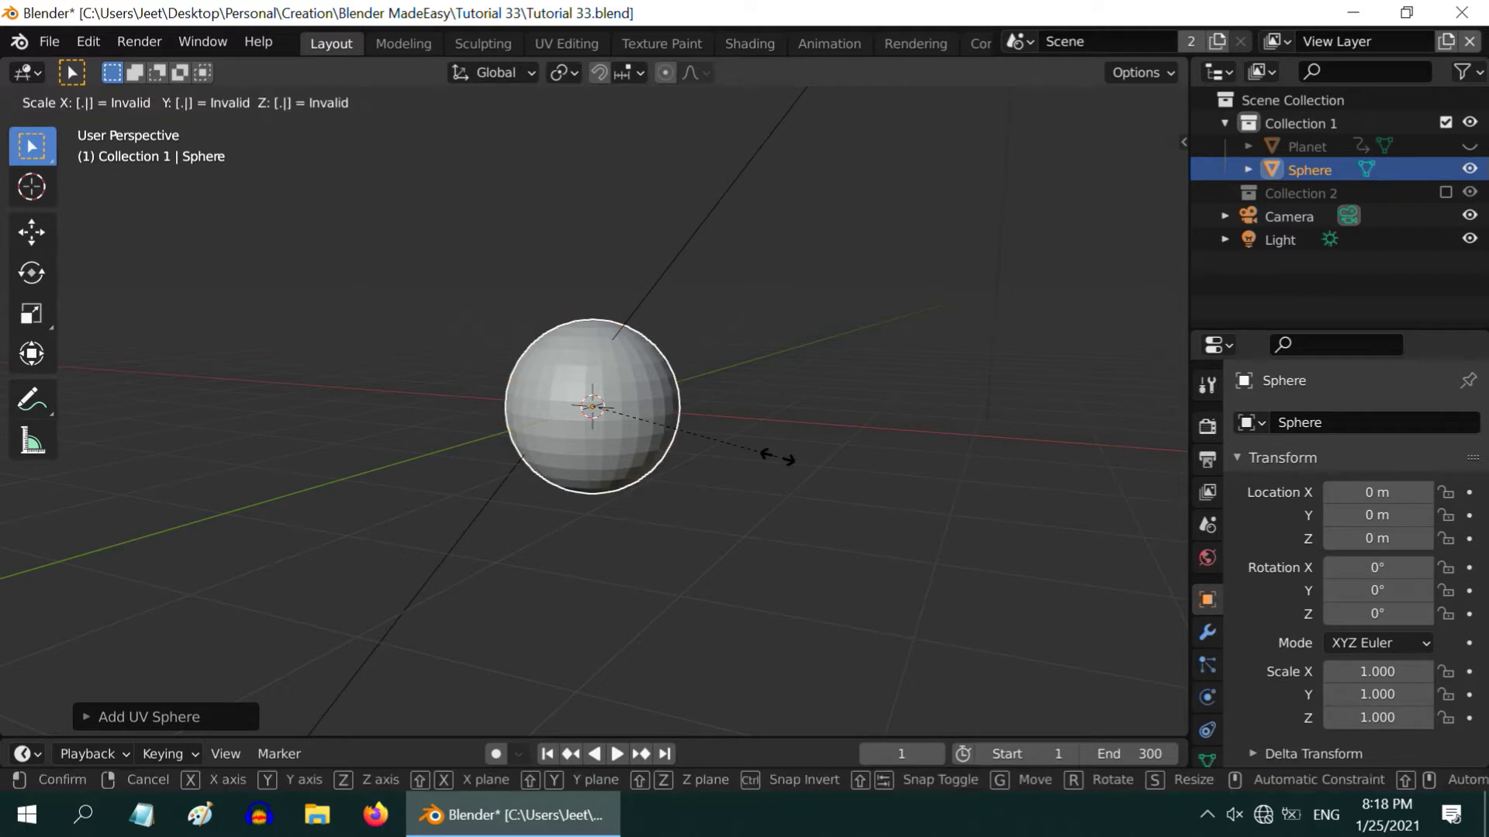
key("Return")
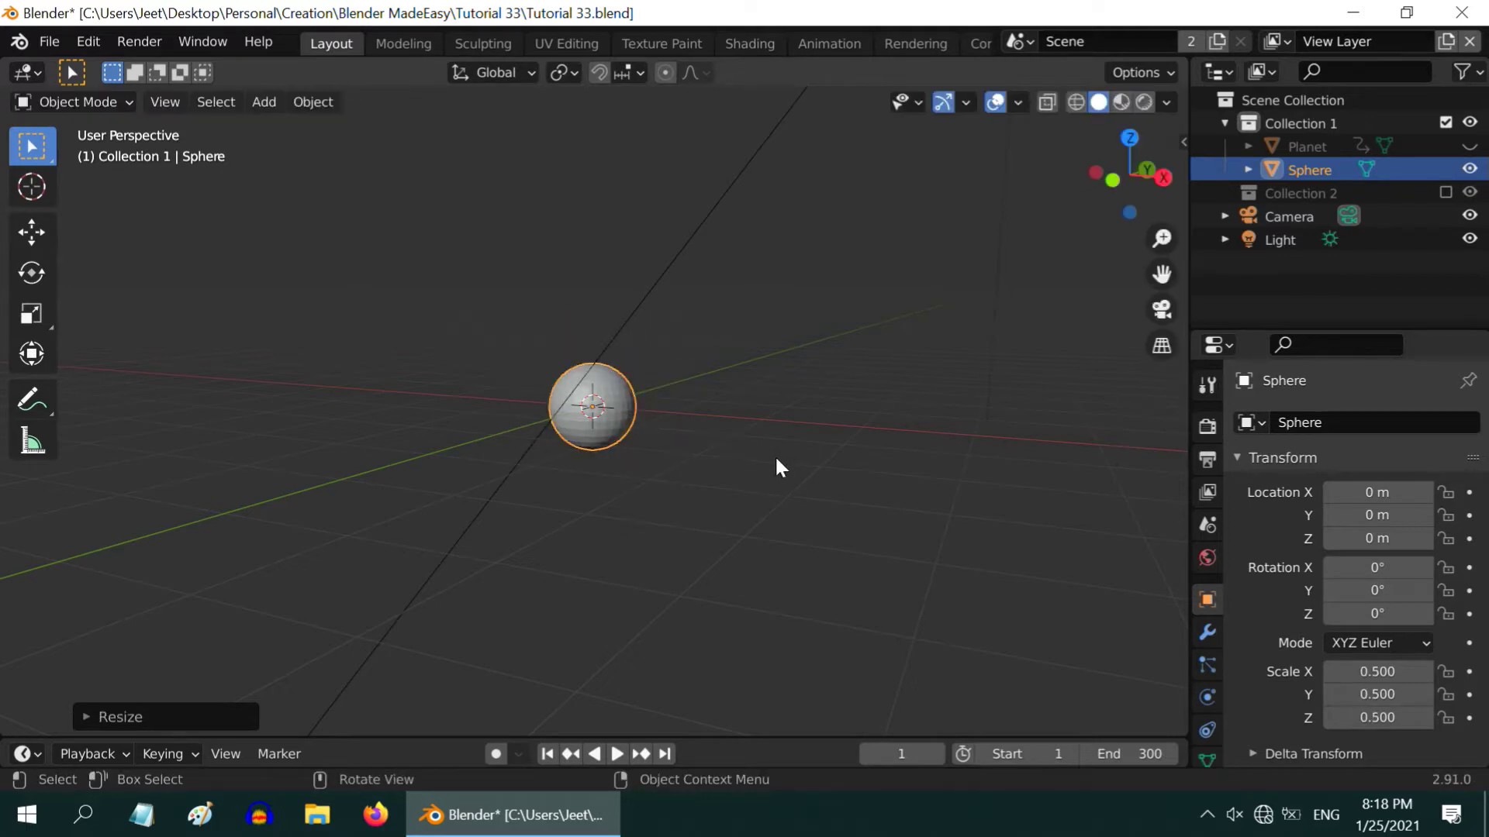
Create a new material for the sphere in the Material tab
scroll(667, 473, "up", 2)
scroll(1201, 644, "down", 3)
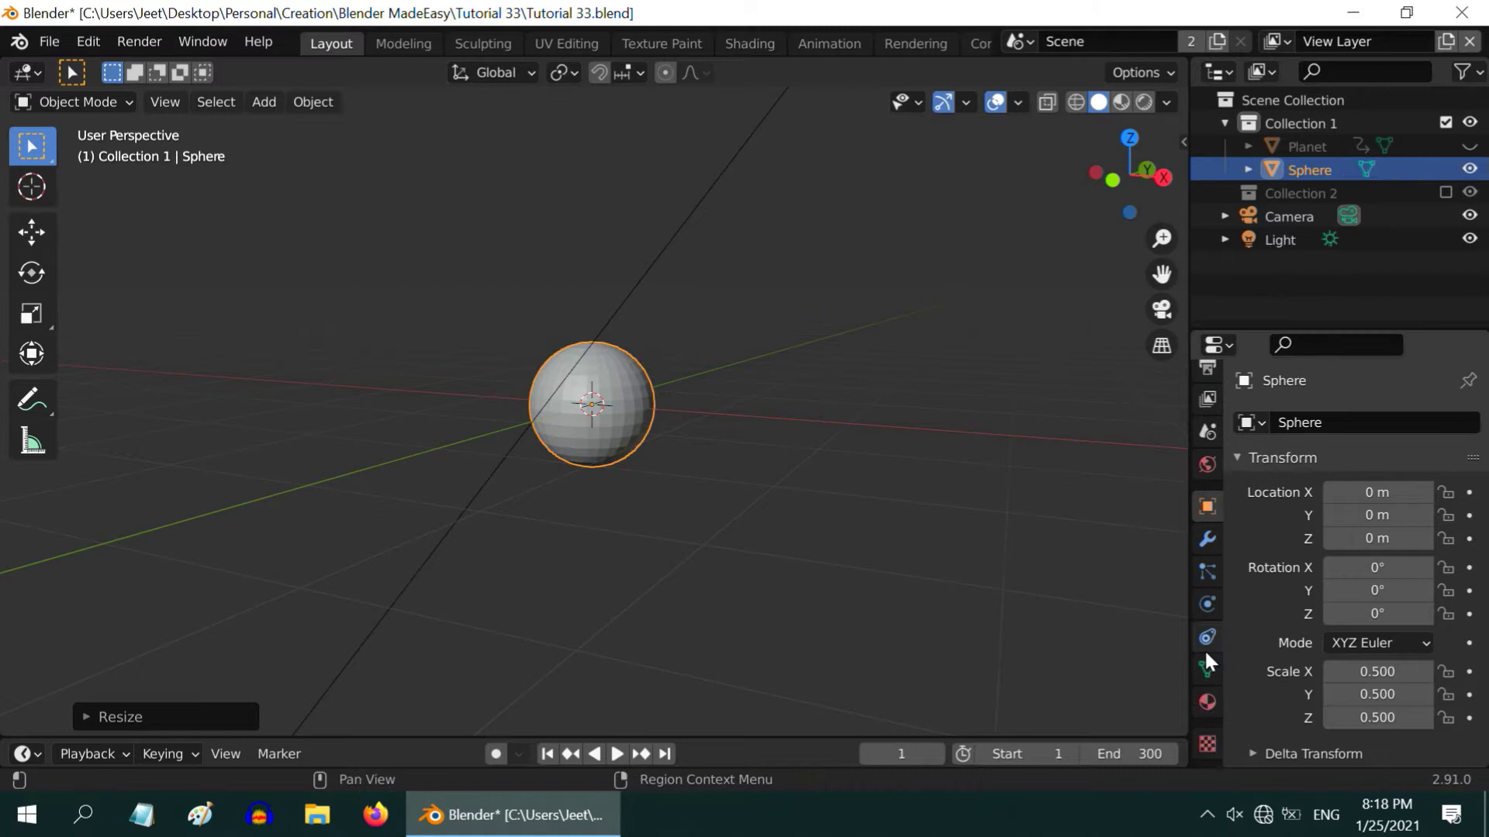
left_click(1208, 701)
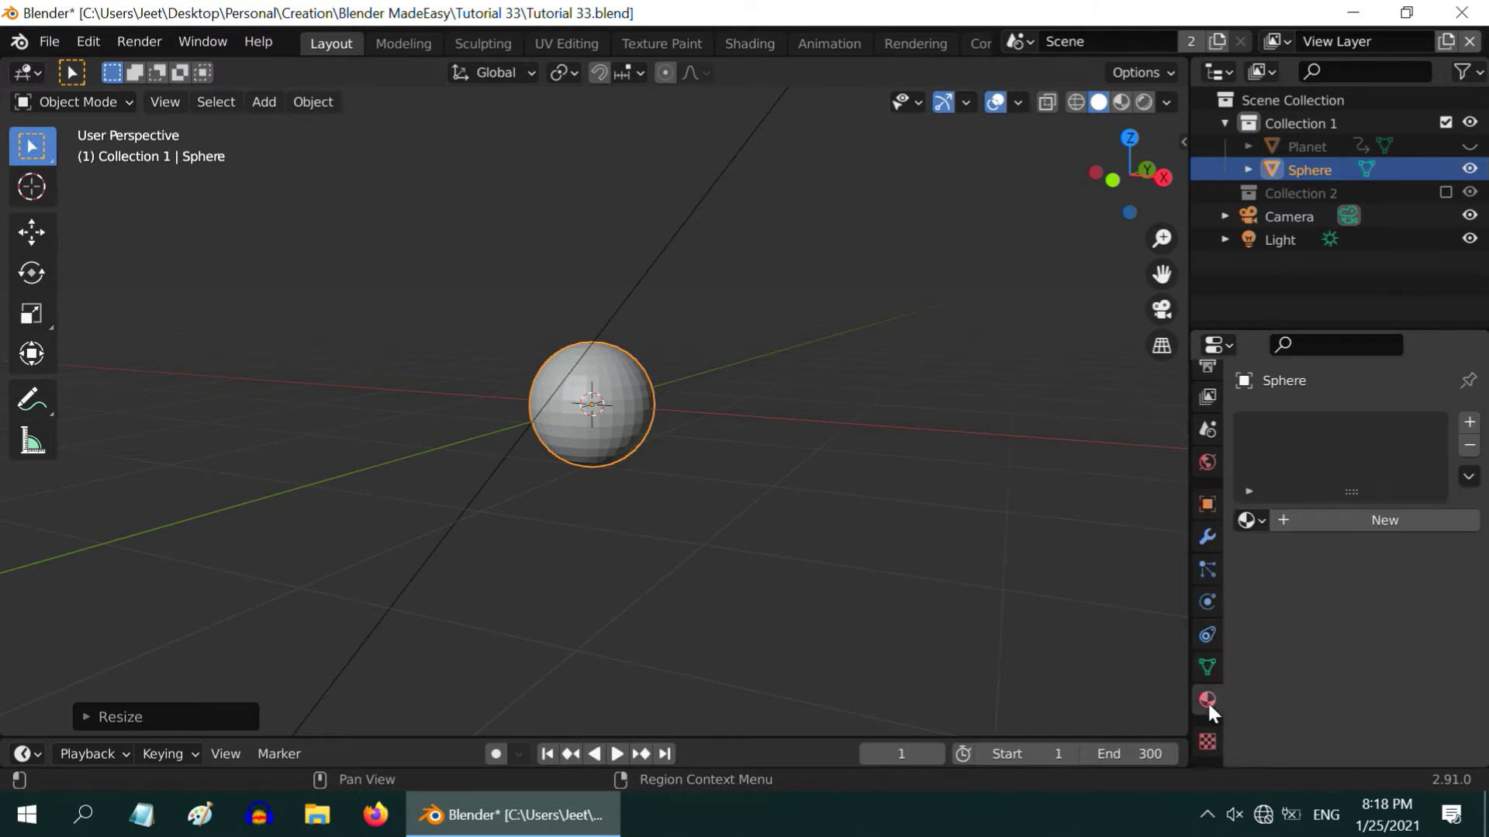
left_click(1368, 520)
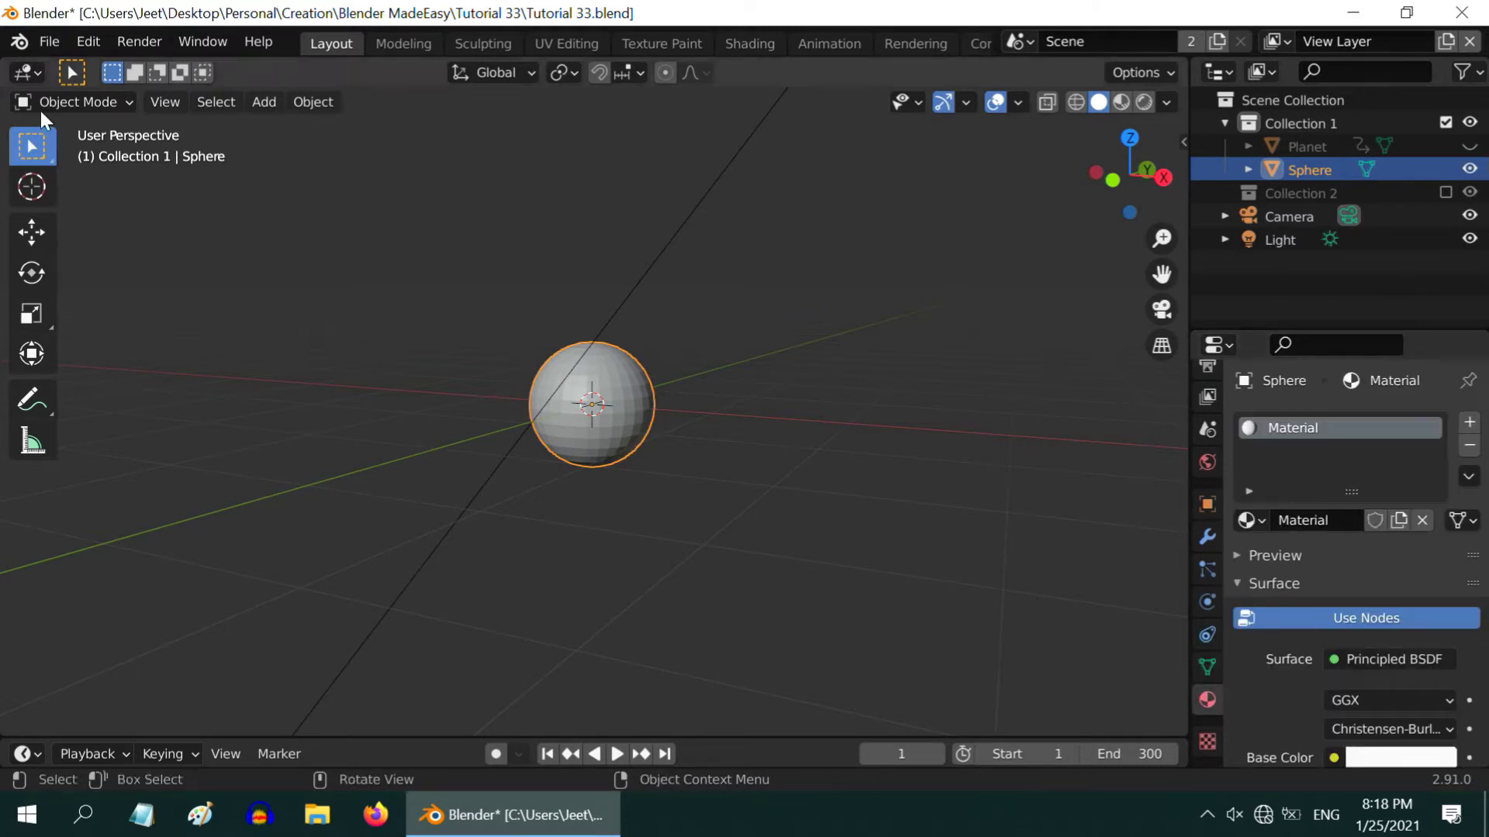
left_click(27, 72)
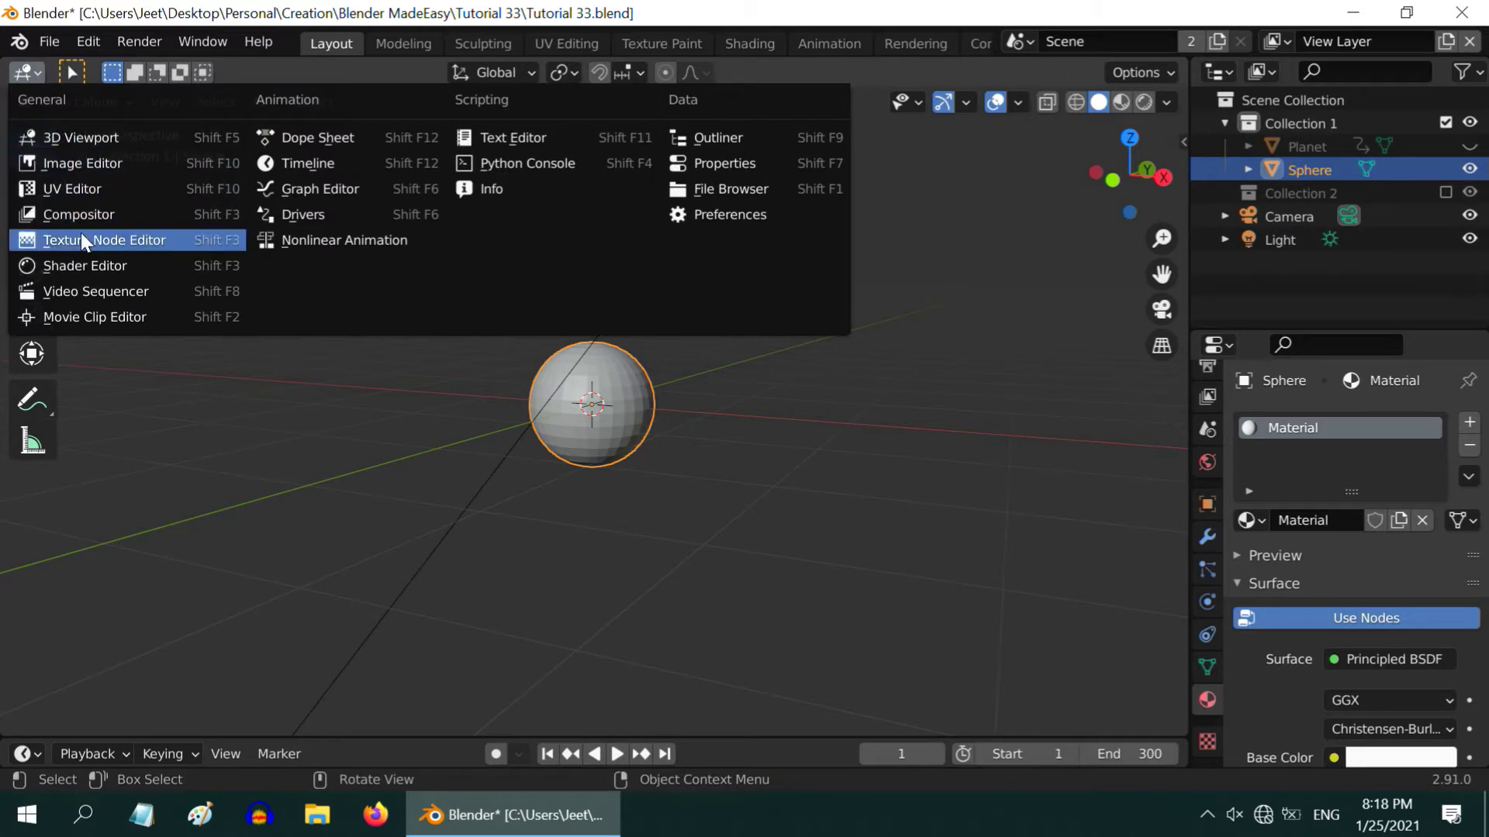
Turn the area into the Shader Editor and add a Bump node left of Principled BSDF
left_click(83, 265)
scroll(382, 388, "up", 1)
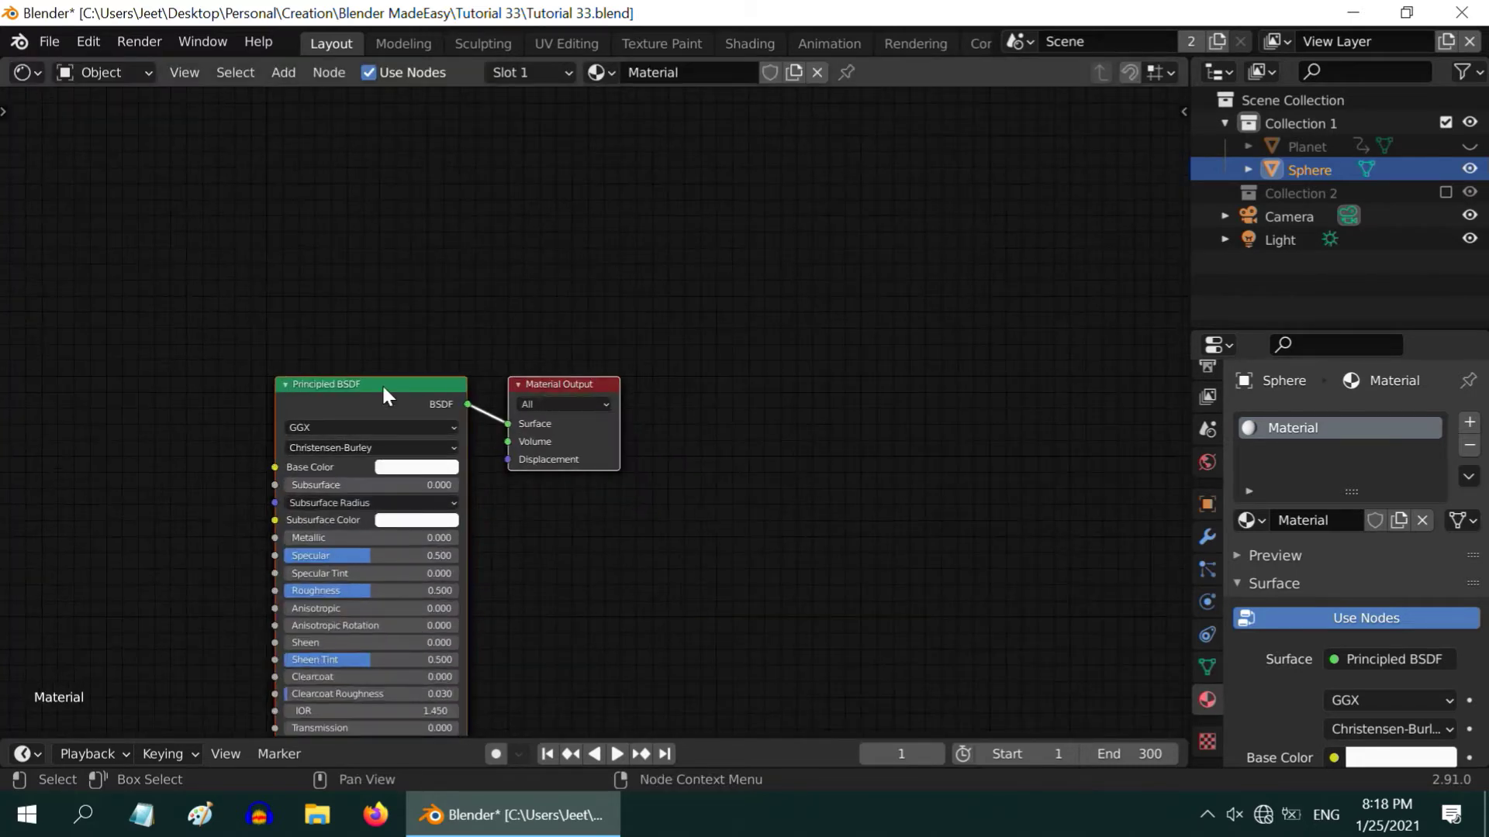
left_click_drag(382, 388, 843, 167)
left_click(283, 73)
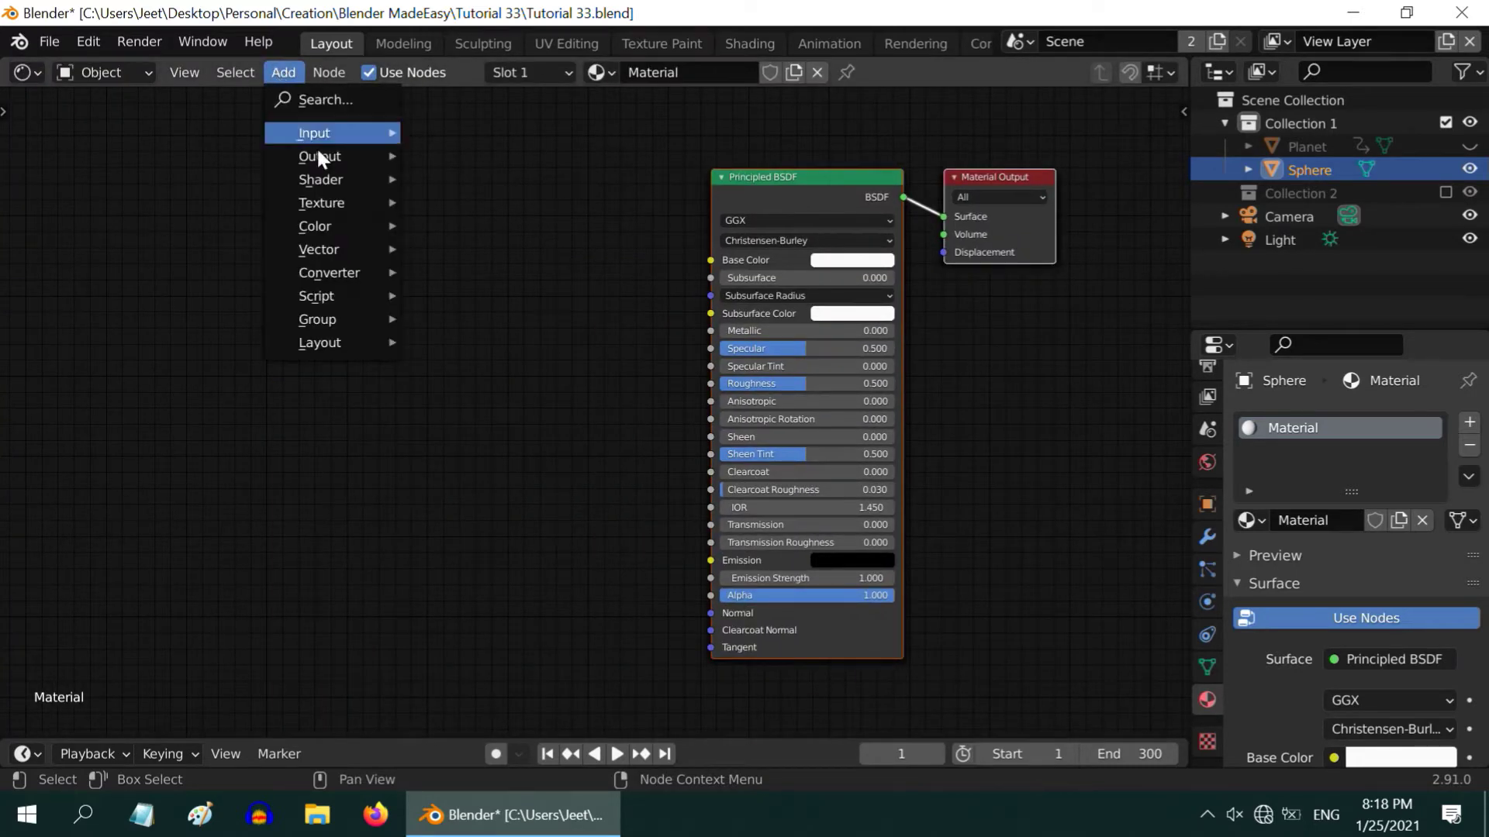
mouse_move(400, 247)
left_click(452, 242)
left_click(488, 484)
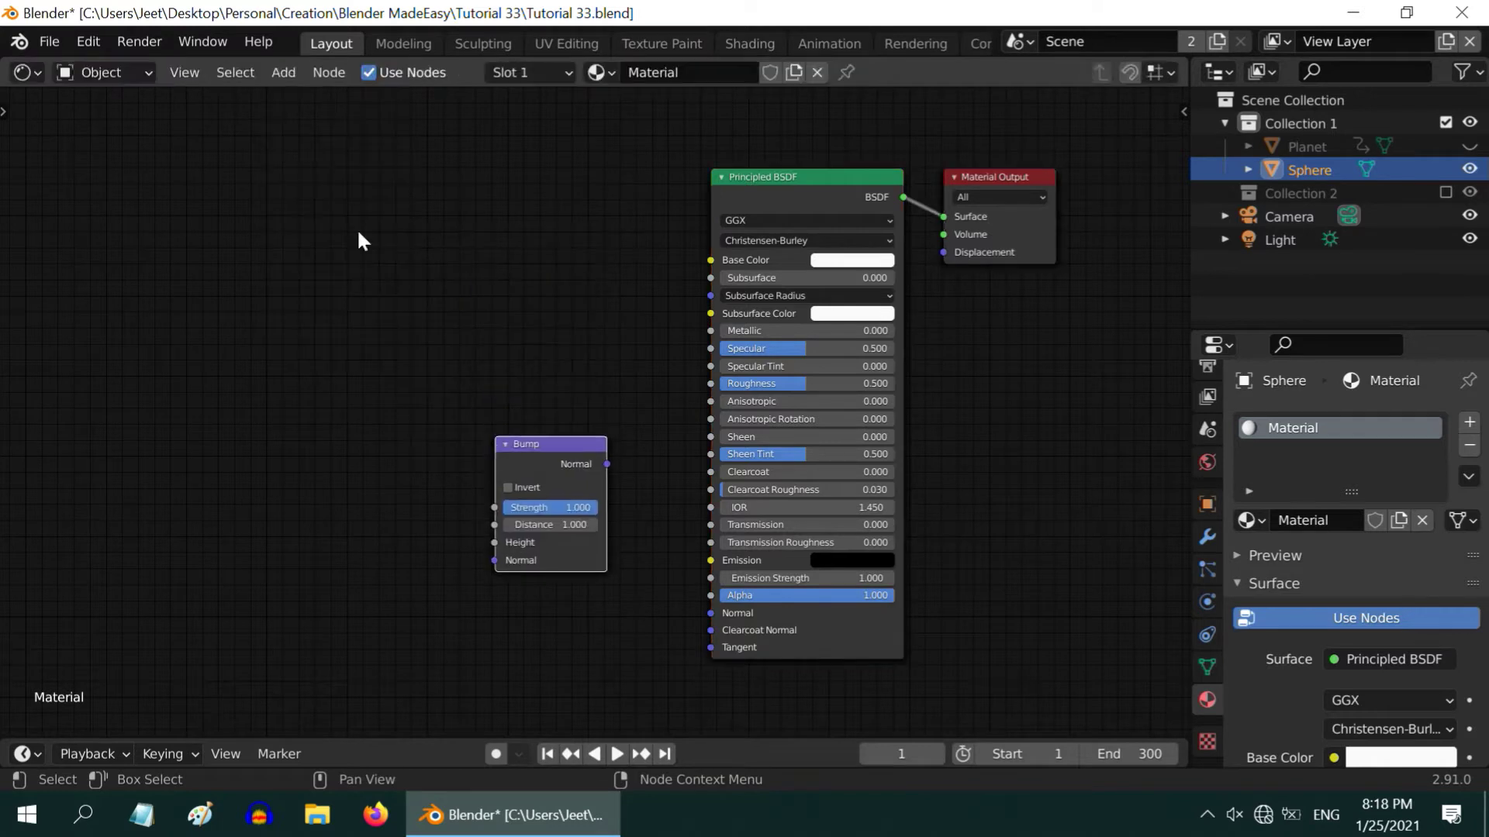
Add a Noise Texture node left of Bump with Scale 70
left_click(280, 76)
mouse_move(327, 205)
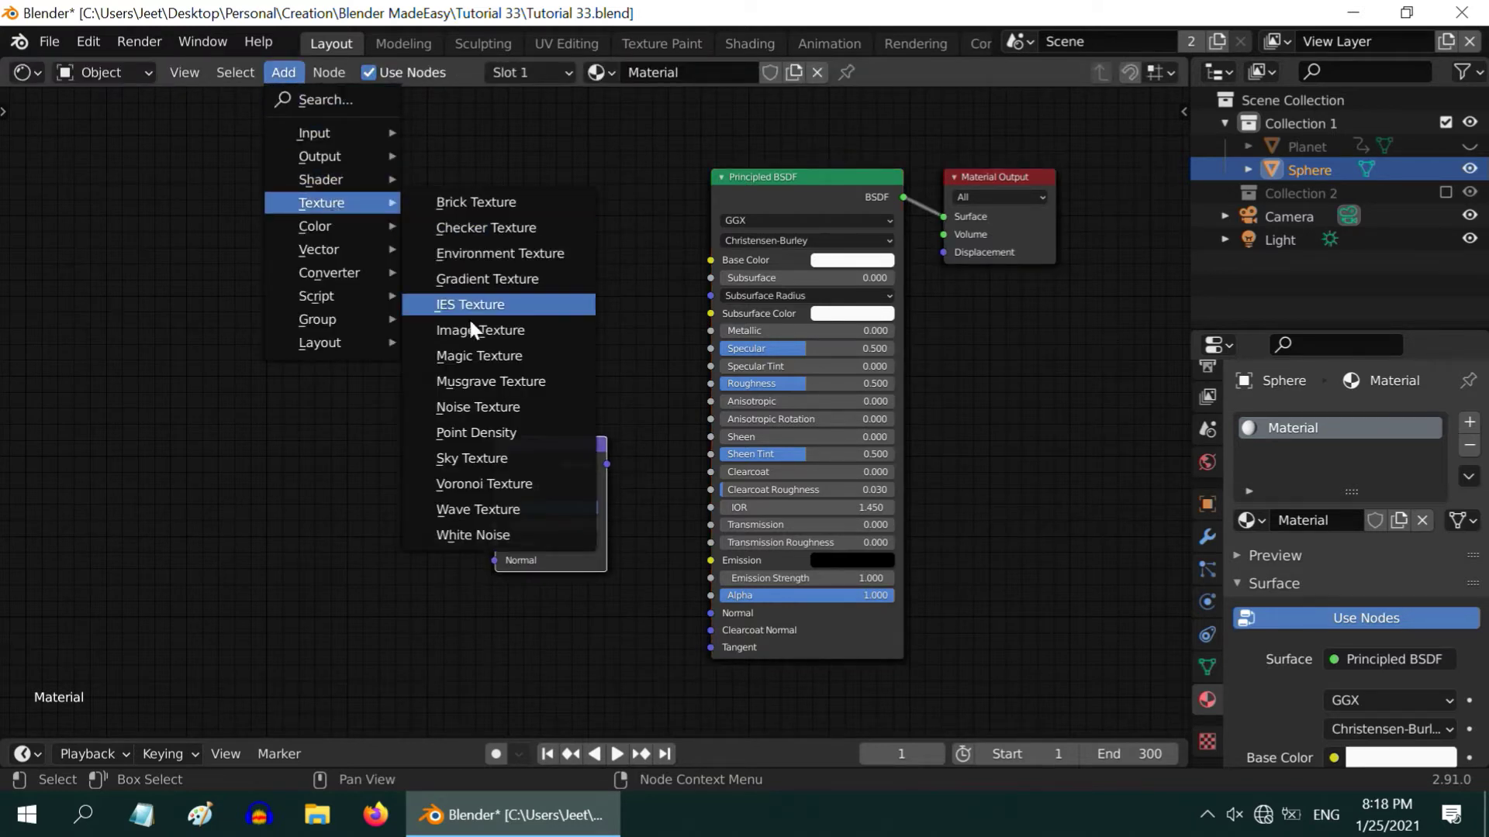
left_click(481, 408)
left_click(255, 423)
double_click(314, 528)
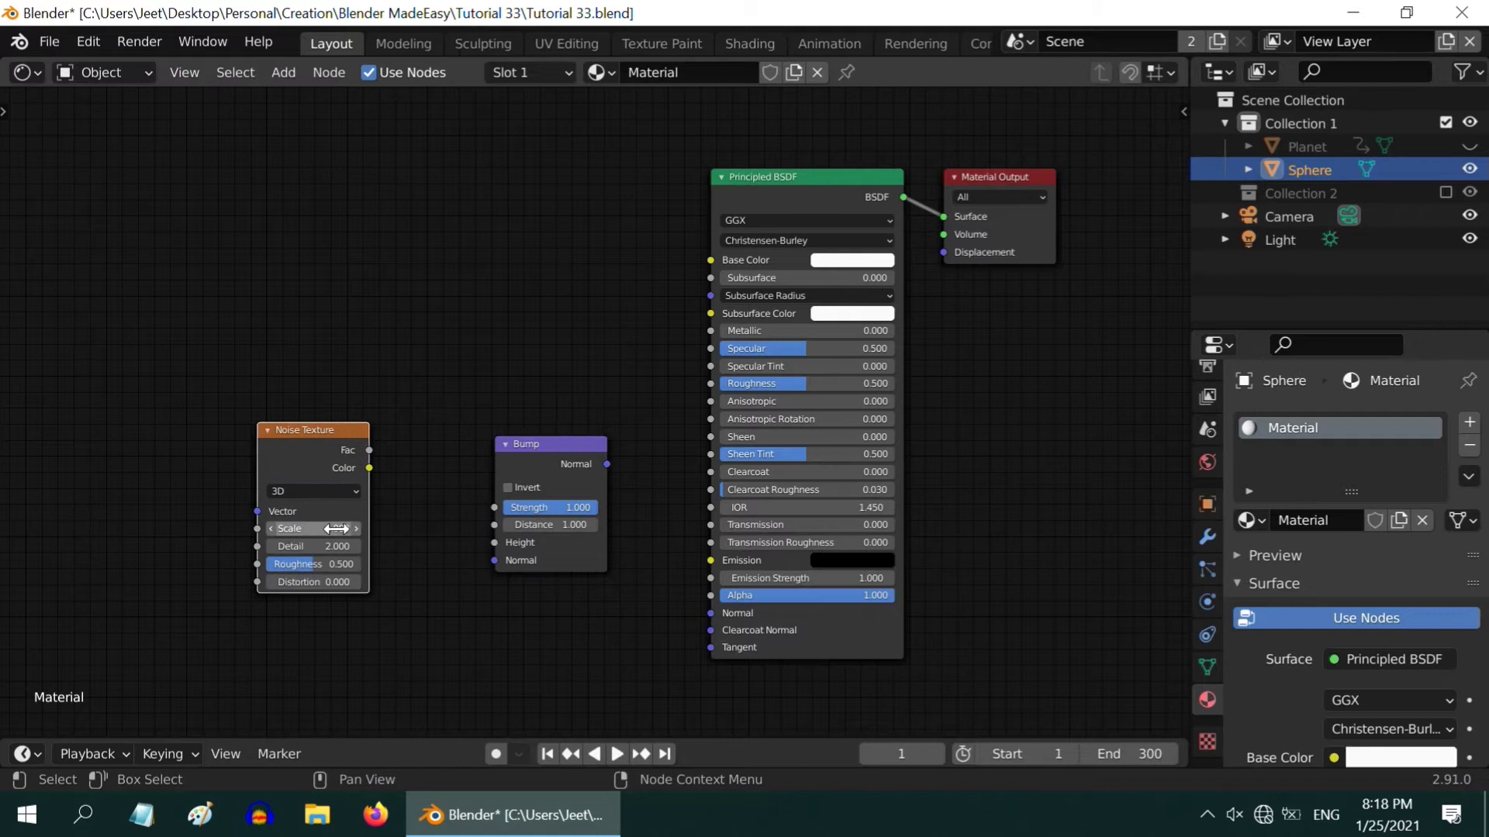
type("5.0")
type("70")
key("Return")
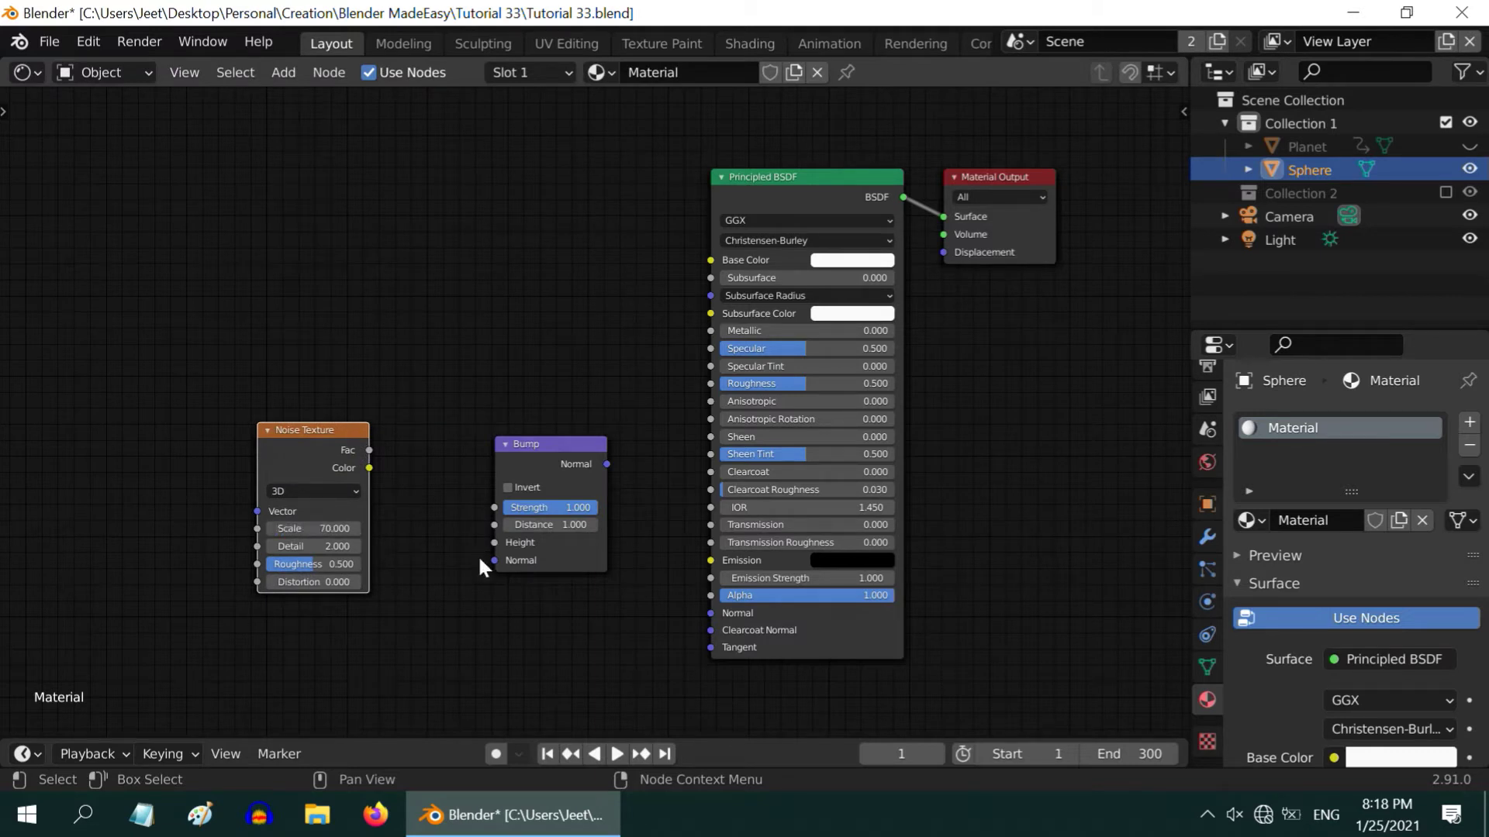
Link noise Fac to Bump Height, set Strength 0.5, and feed Bump Normal into the shader's Normal
left_click_drag(369, 450, 496, 543)
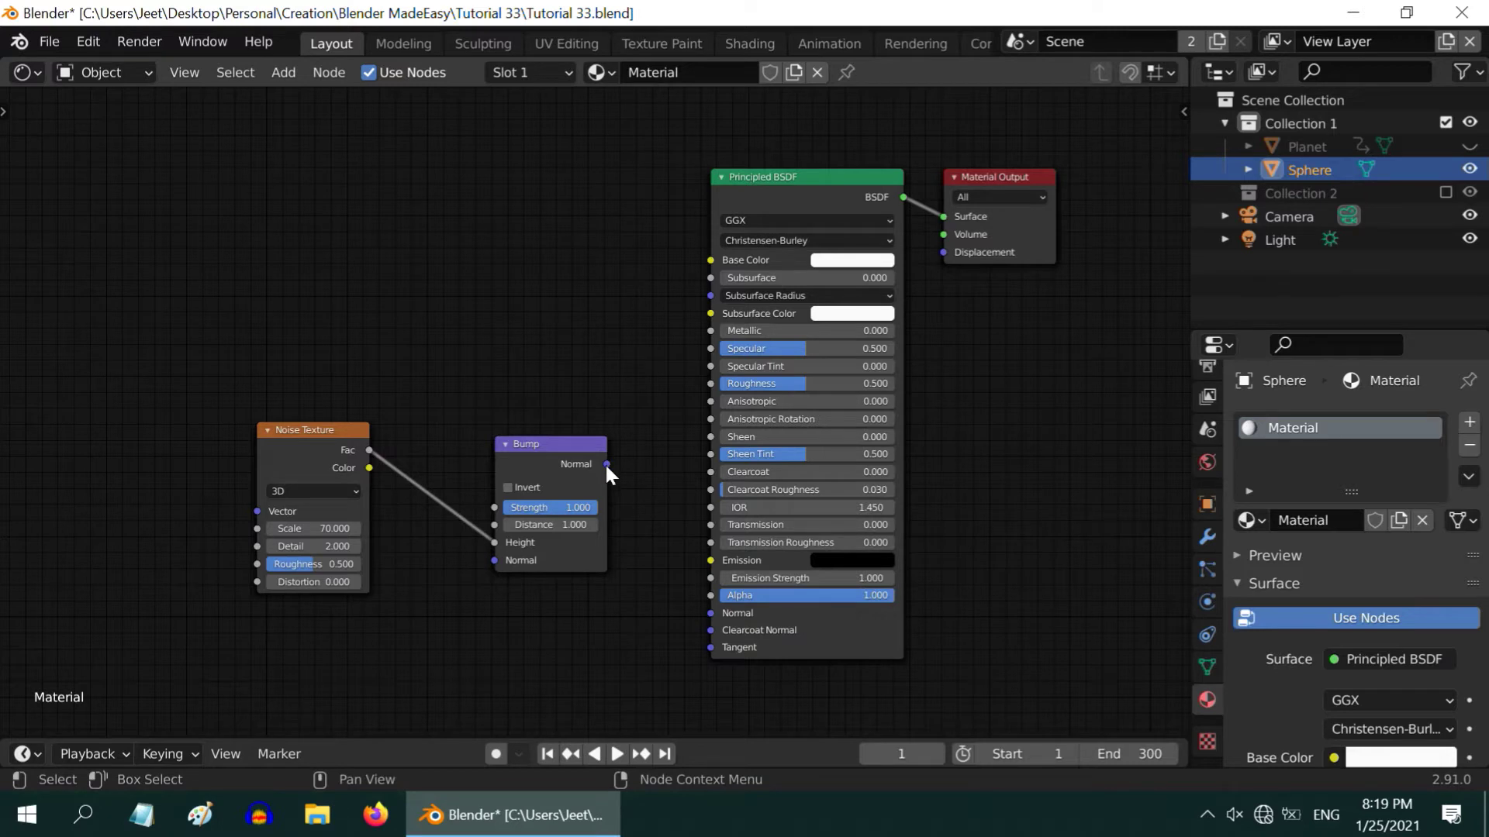
left_click(581, 509)
type("0.5")
key("Return")
left_click_drag(606, 463, 711, 613)
Return the area to the 3D Viewport, preview the sphere in Rendered shading, then go back to Solid
left_click(25, 72)
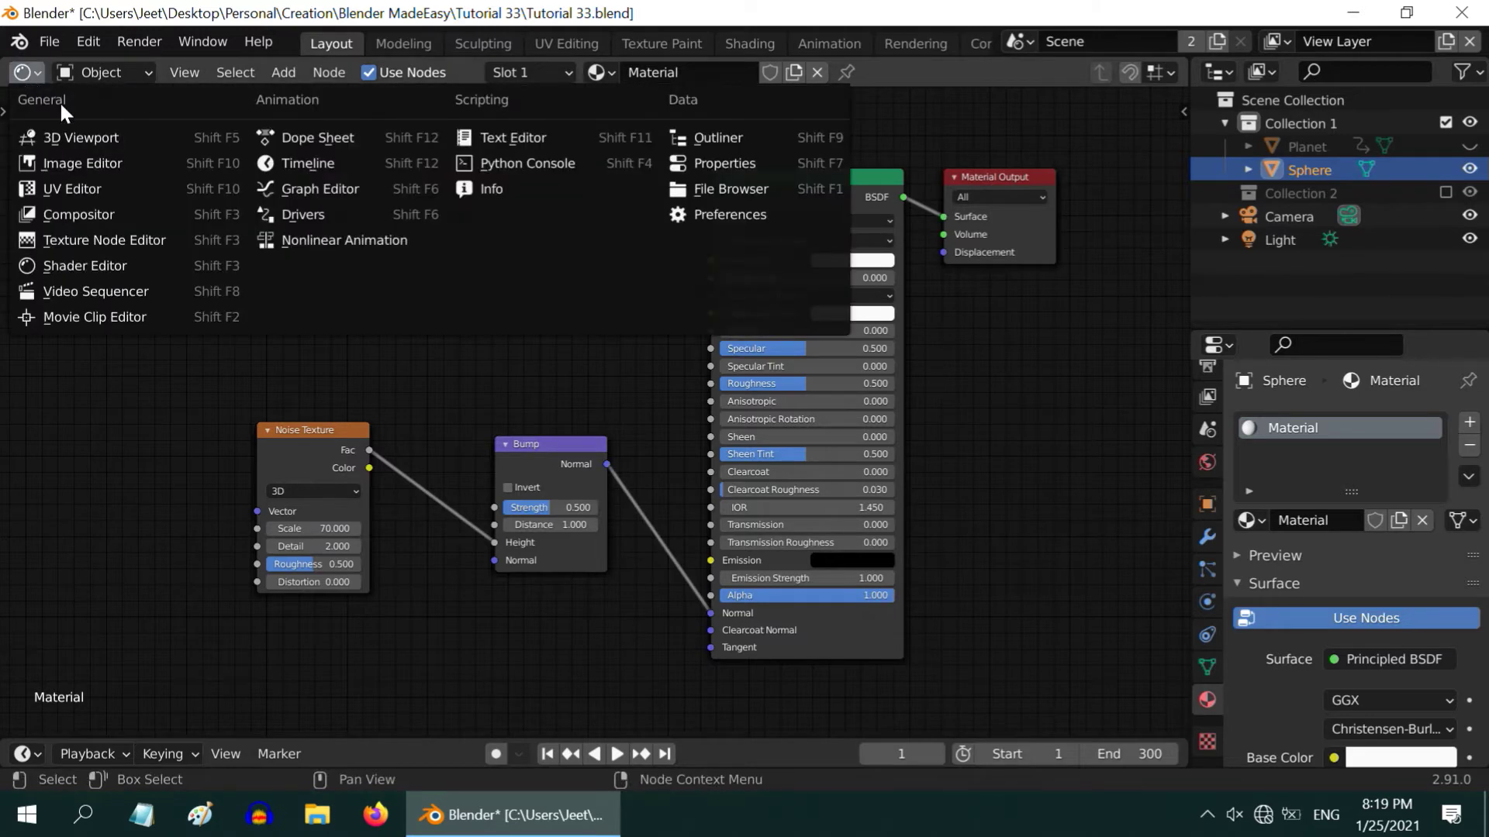
left_click(87, 137)
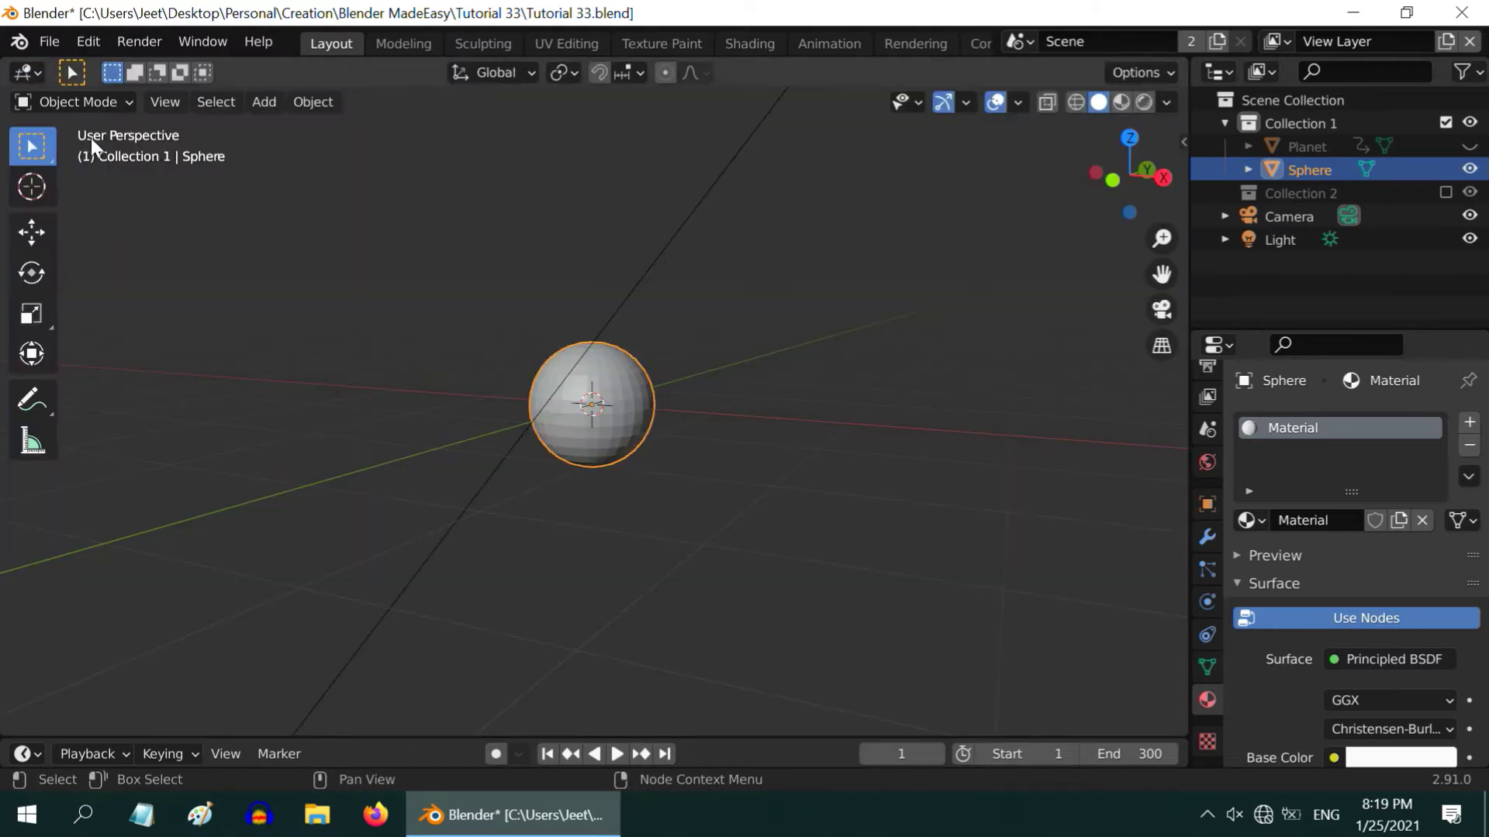
left_click(1144, 101)
scroll(885, 288, "down", 2)
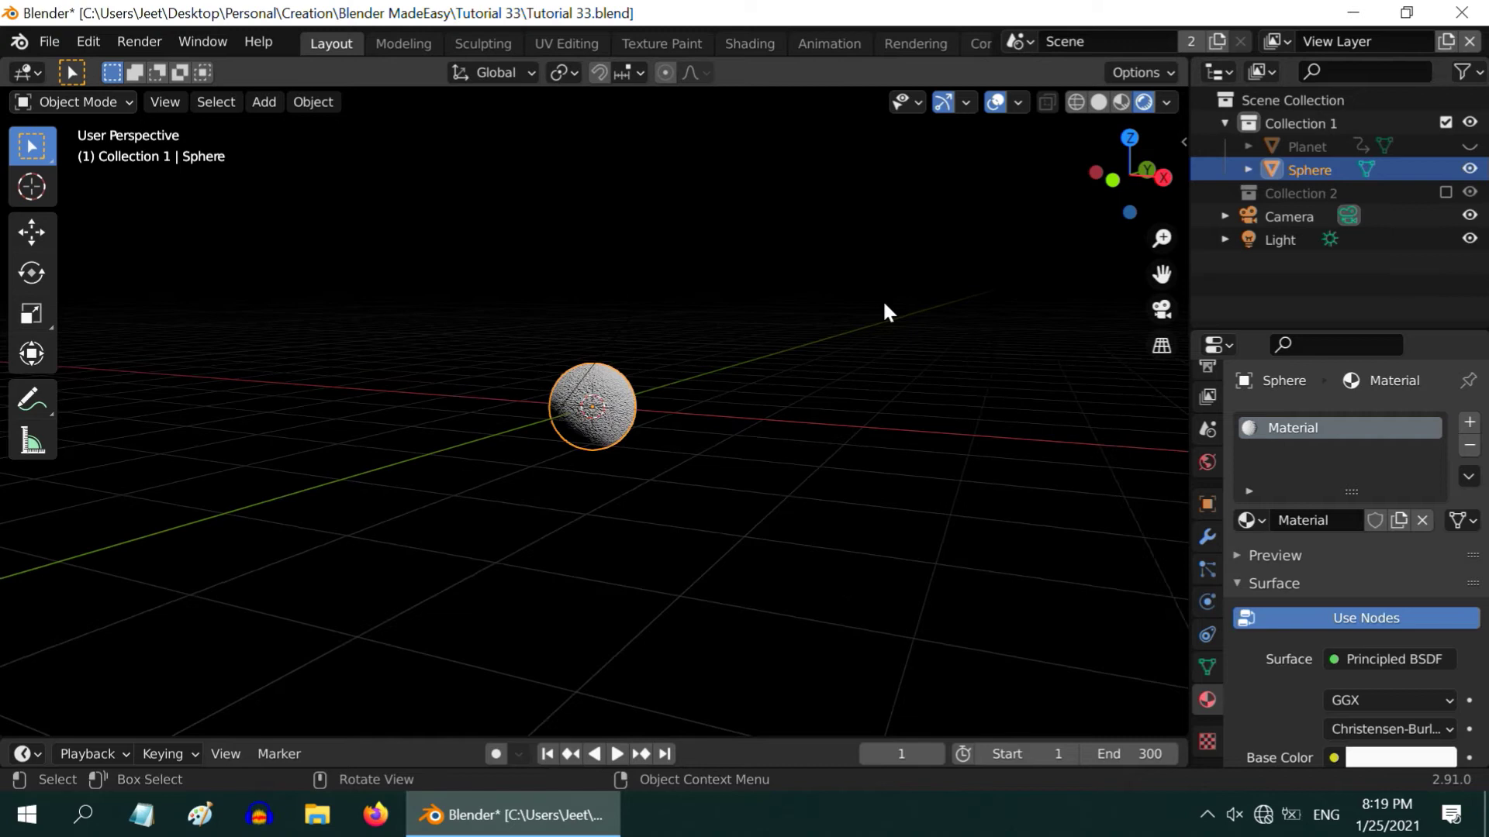
left_click(1099, 104)
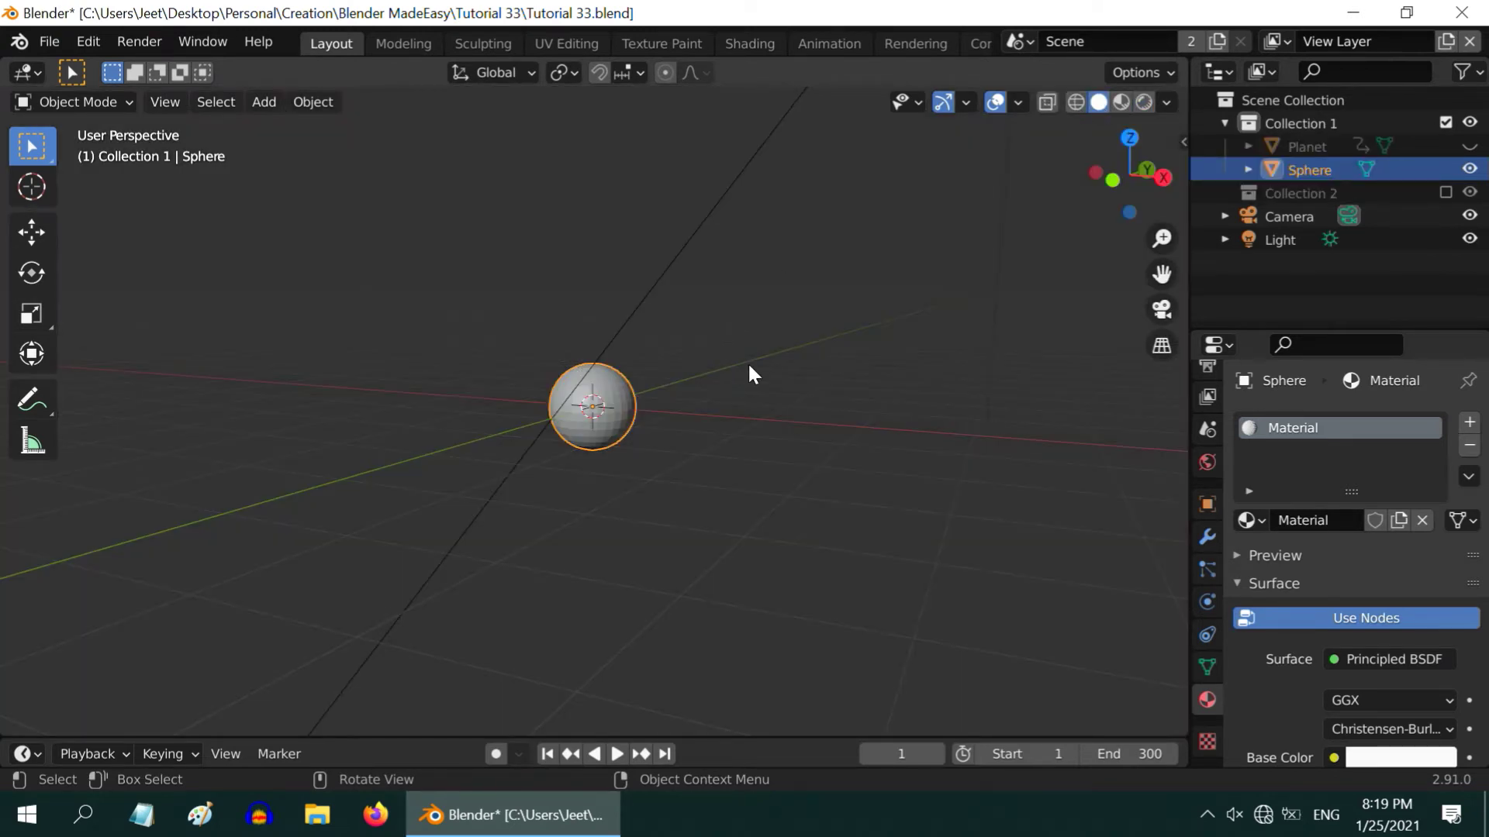
In top view, add a Bezier circle and scale it up 3.5 times
key("KP_7")
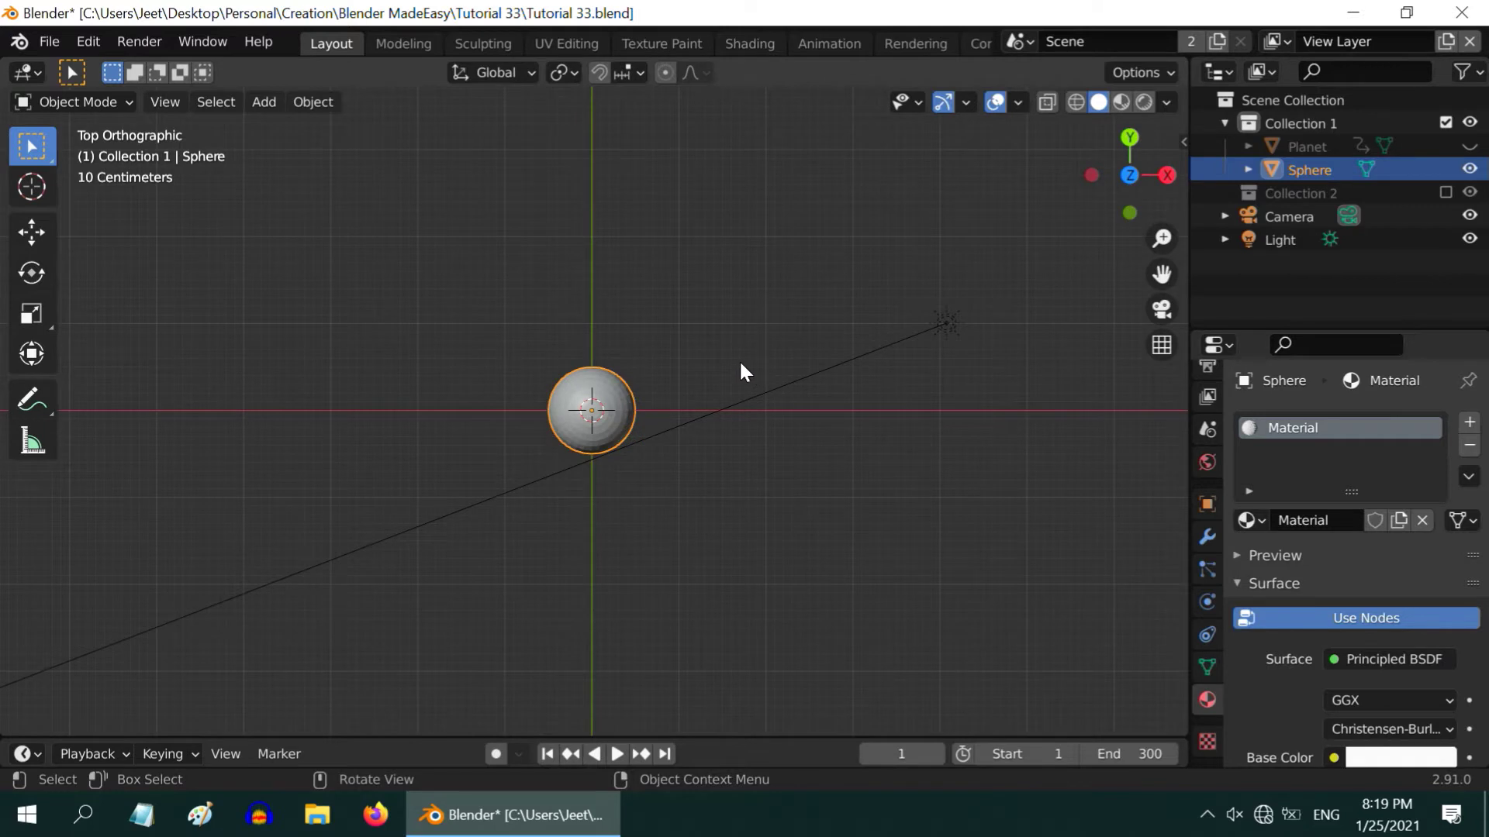
left_click(264, 105)
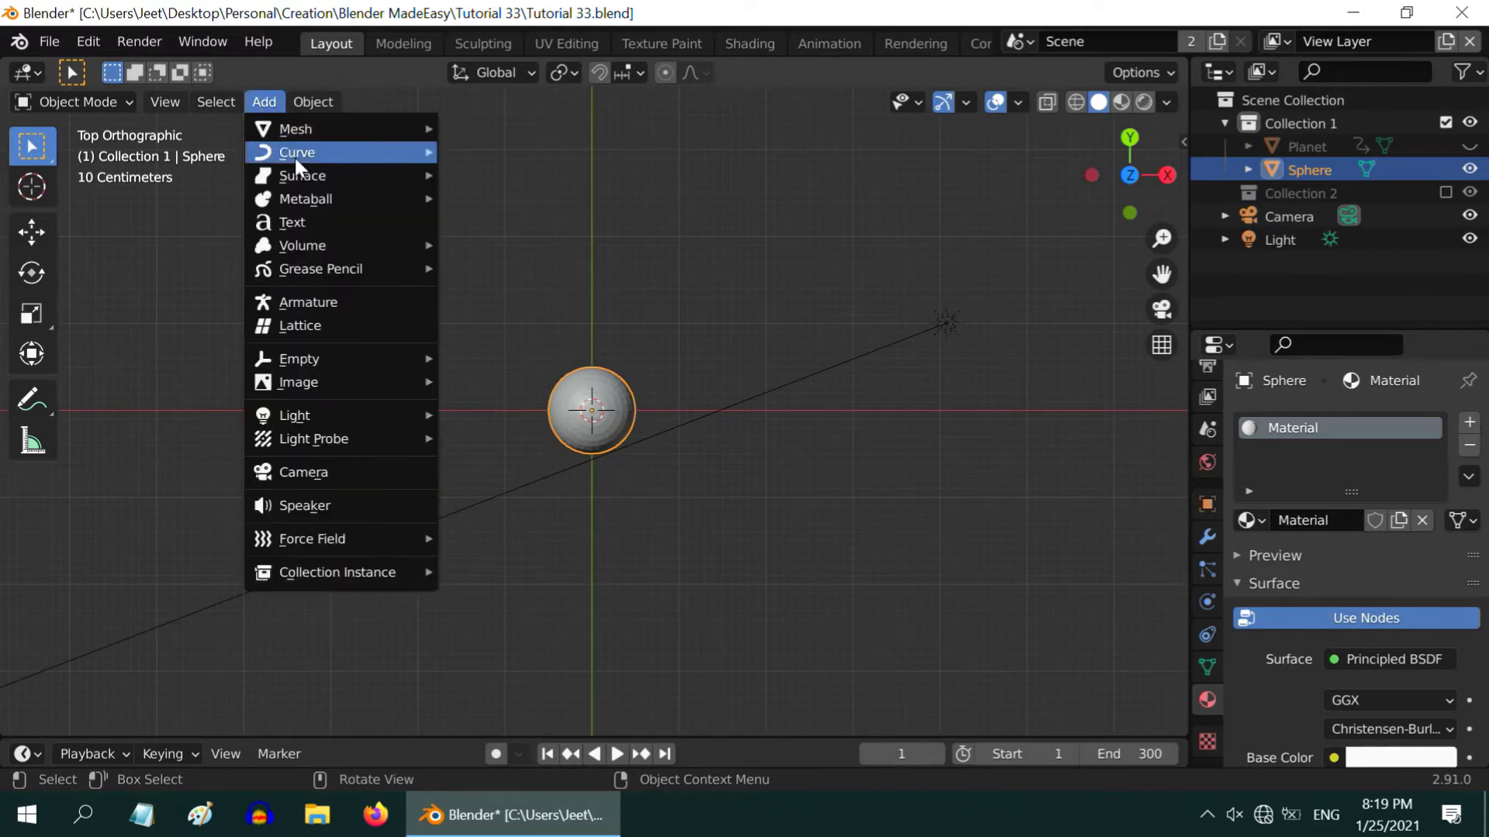
mouse_move(295, 153)
left_click(537, 182)
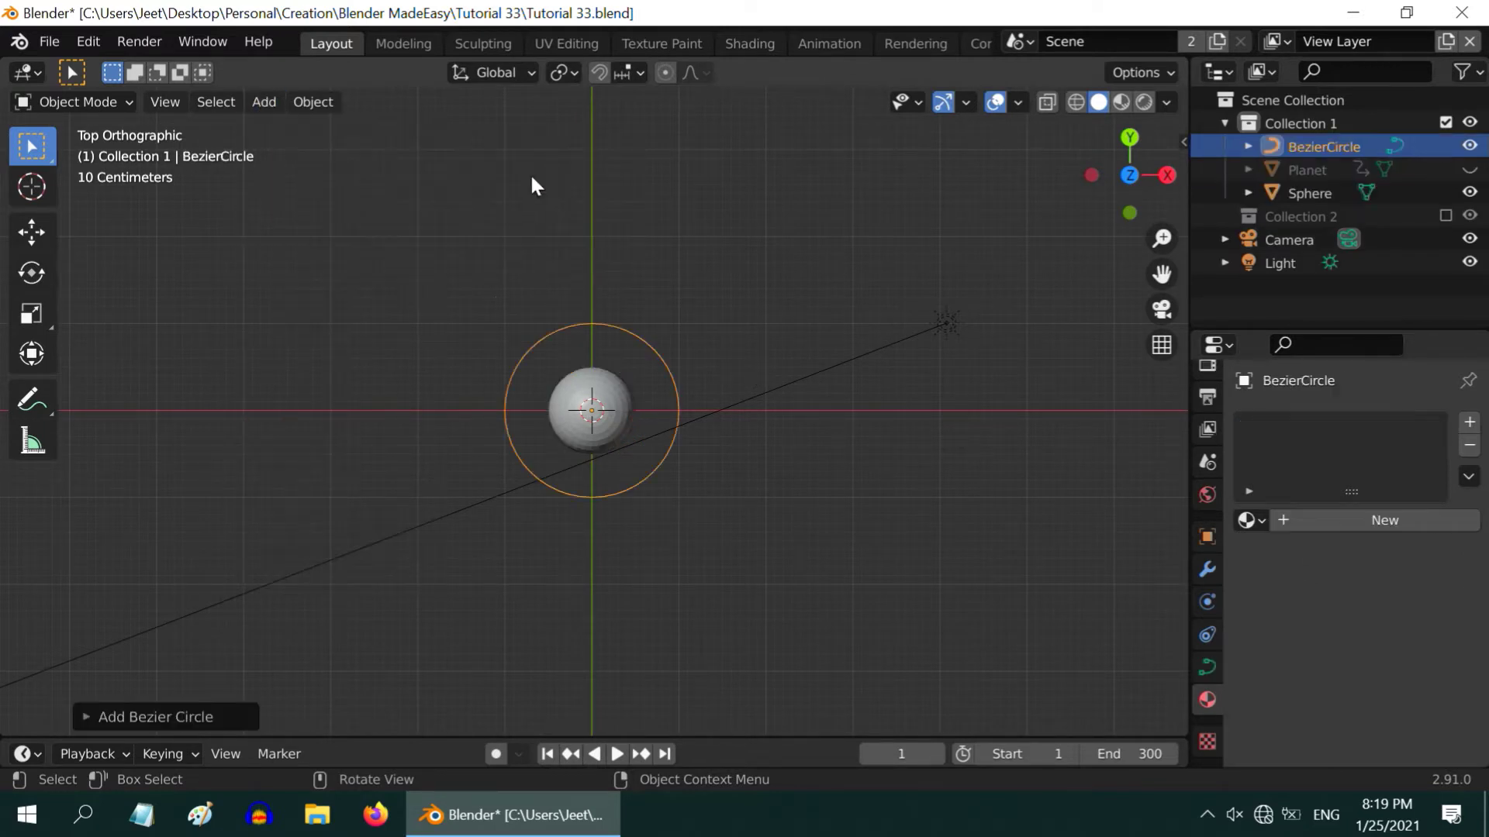
key("s")
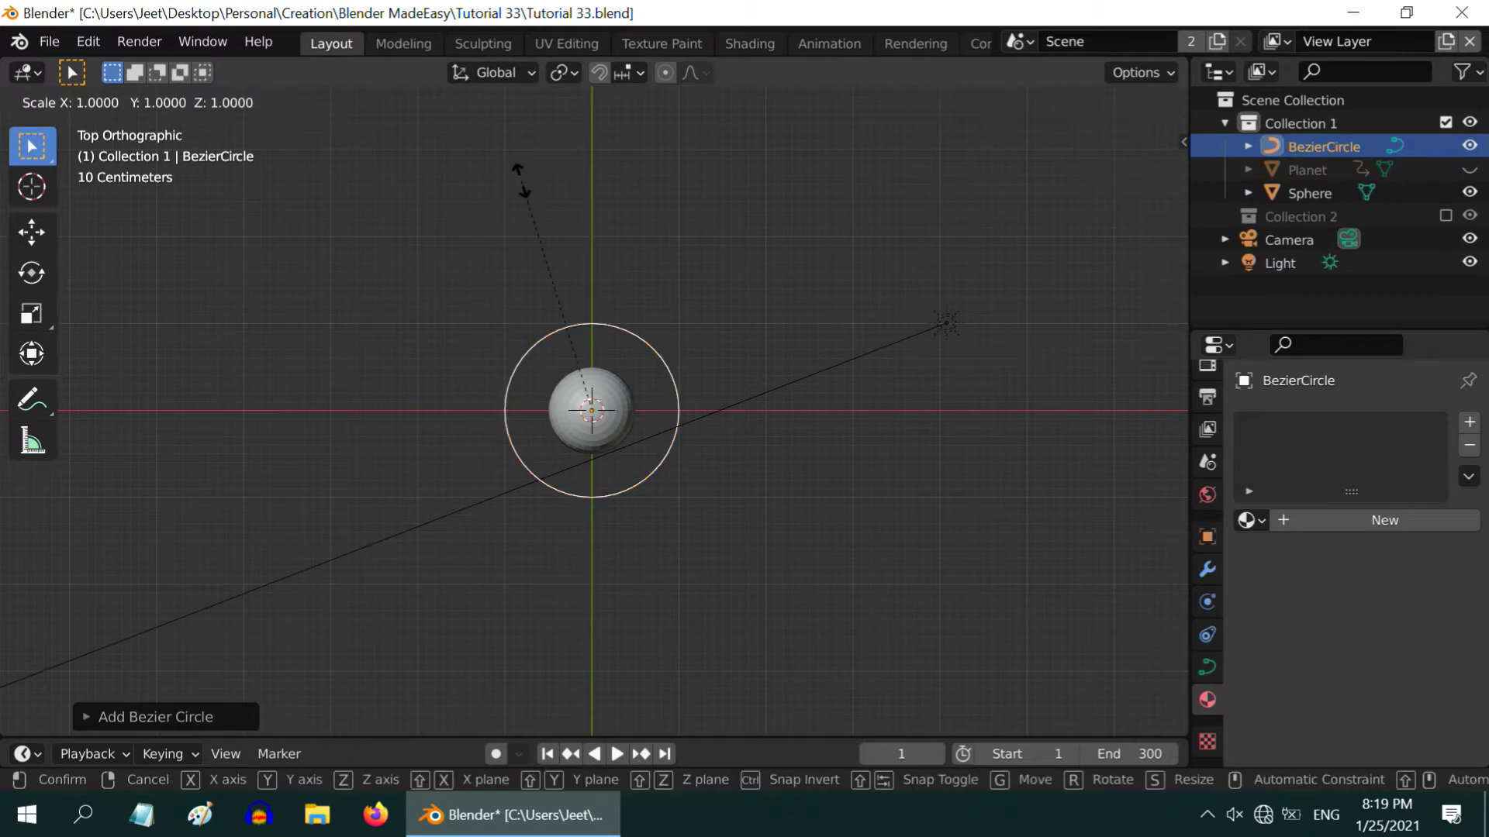
type("3.5")
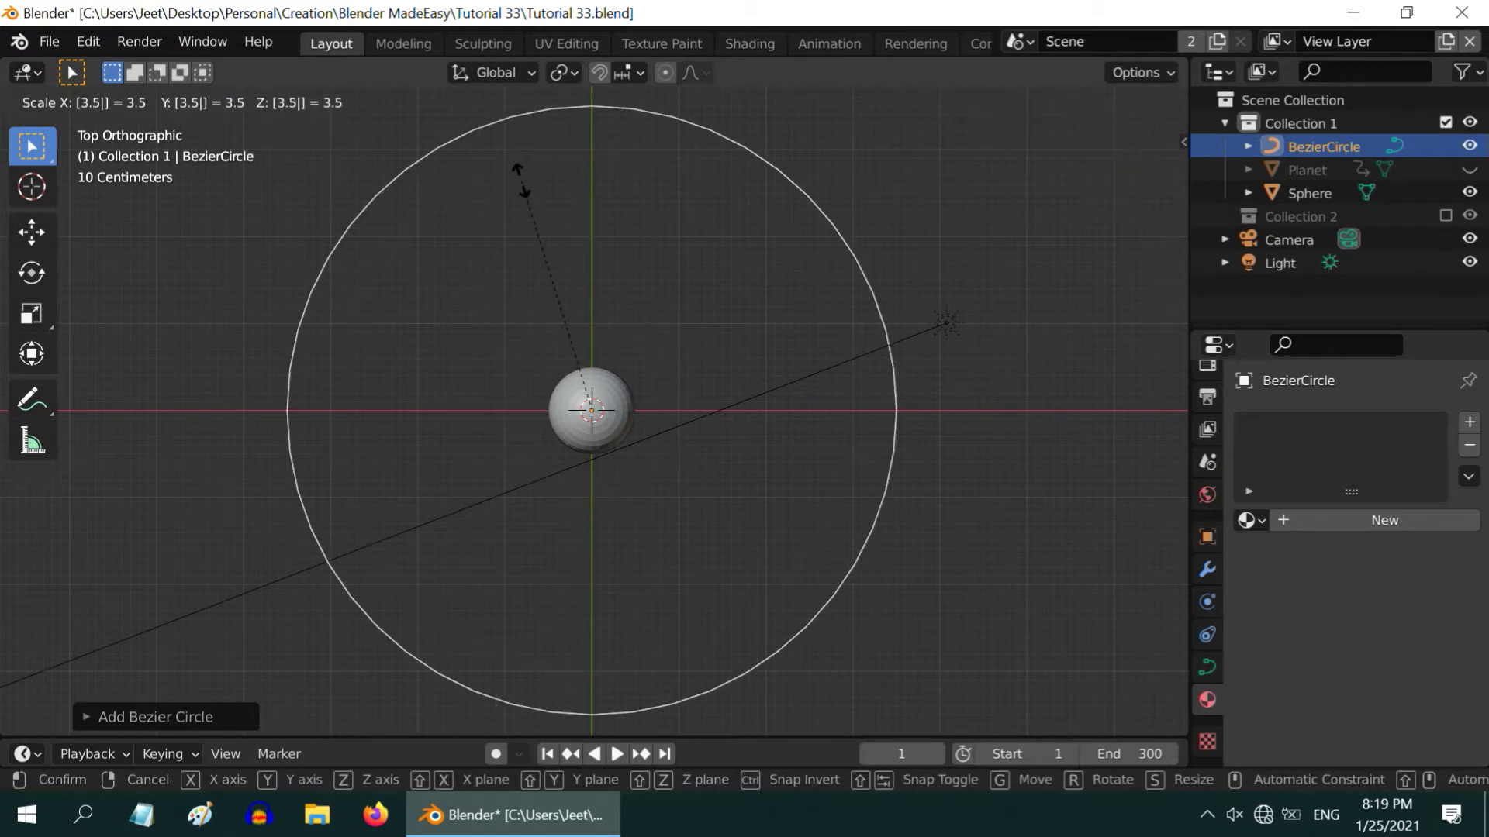
key("Return")
Select the sphere, reselect the Bezier circle, and tilt the view to see it in perspective
scroll(499, 322, "down", 3)
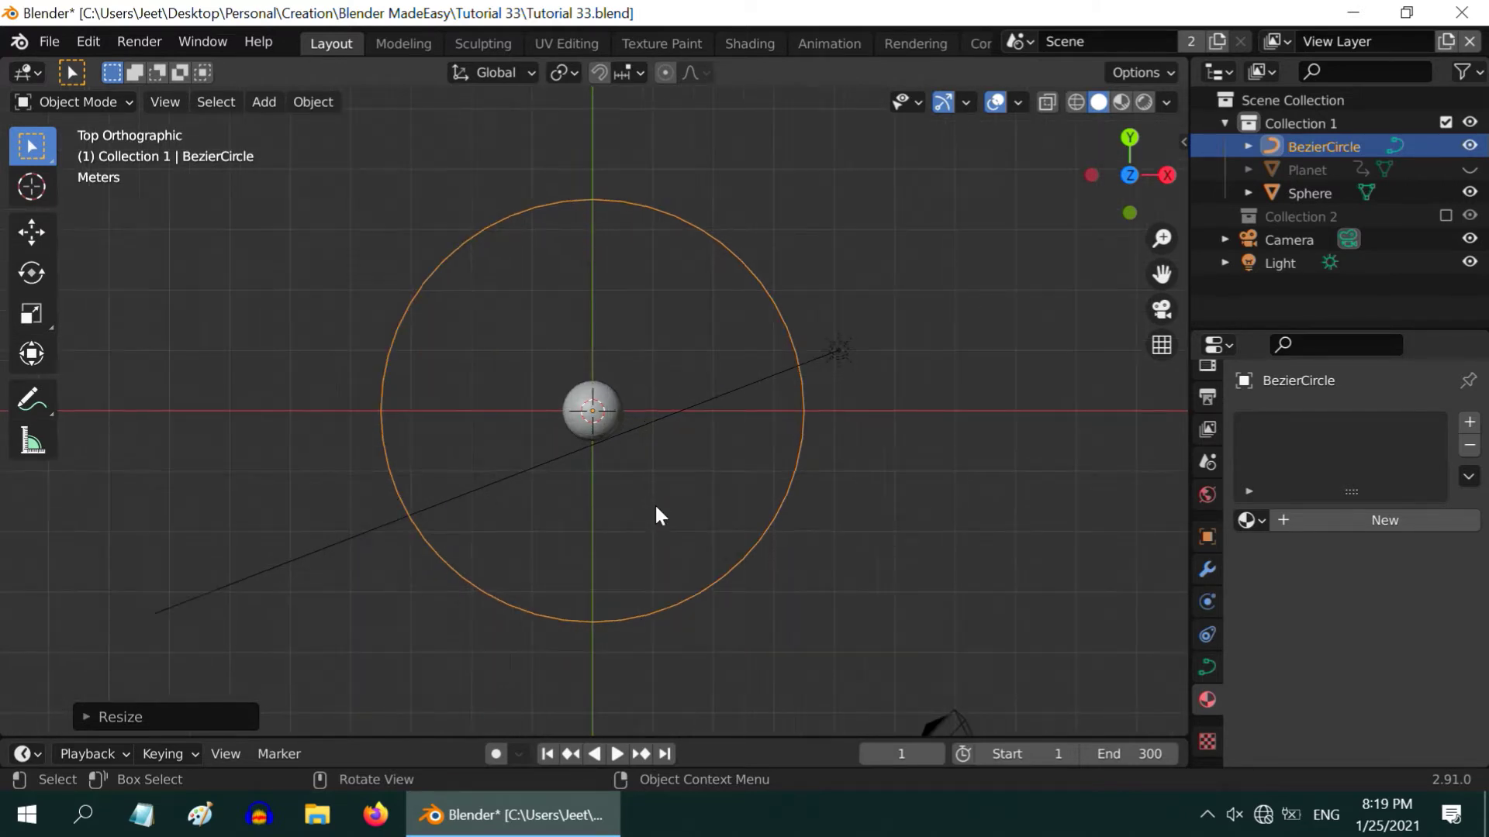
scroll(655, 516, "up", 2)
left_click(613, 408)
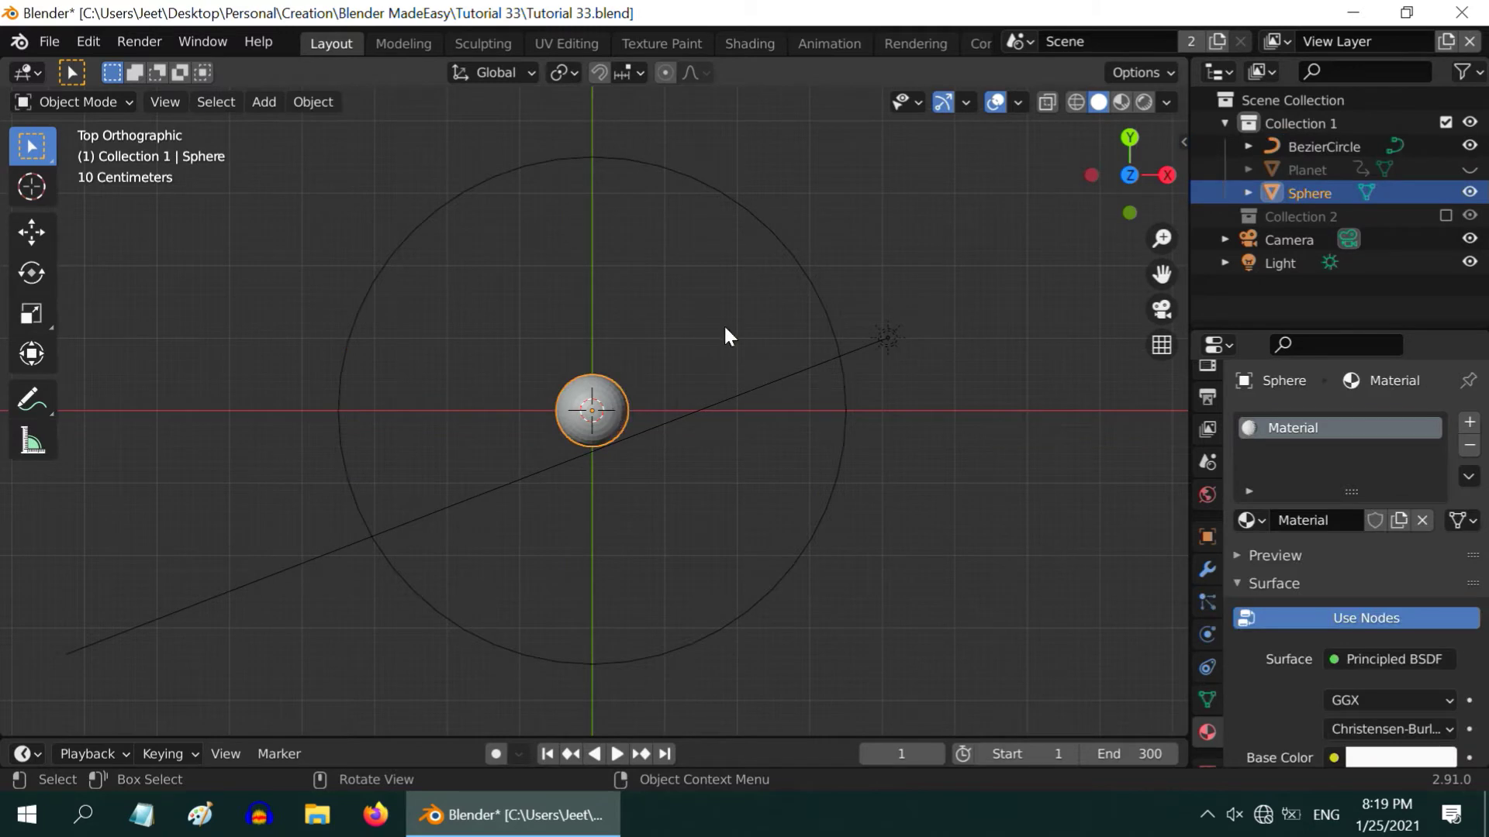
left_click(805, 286)
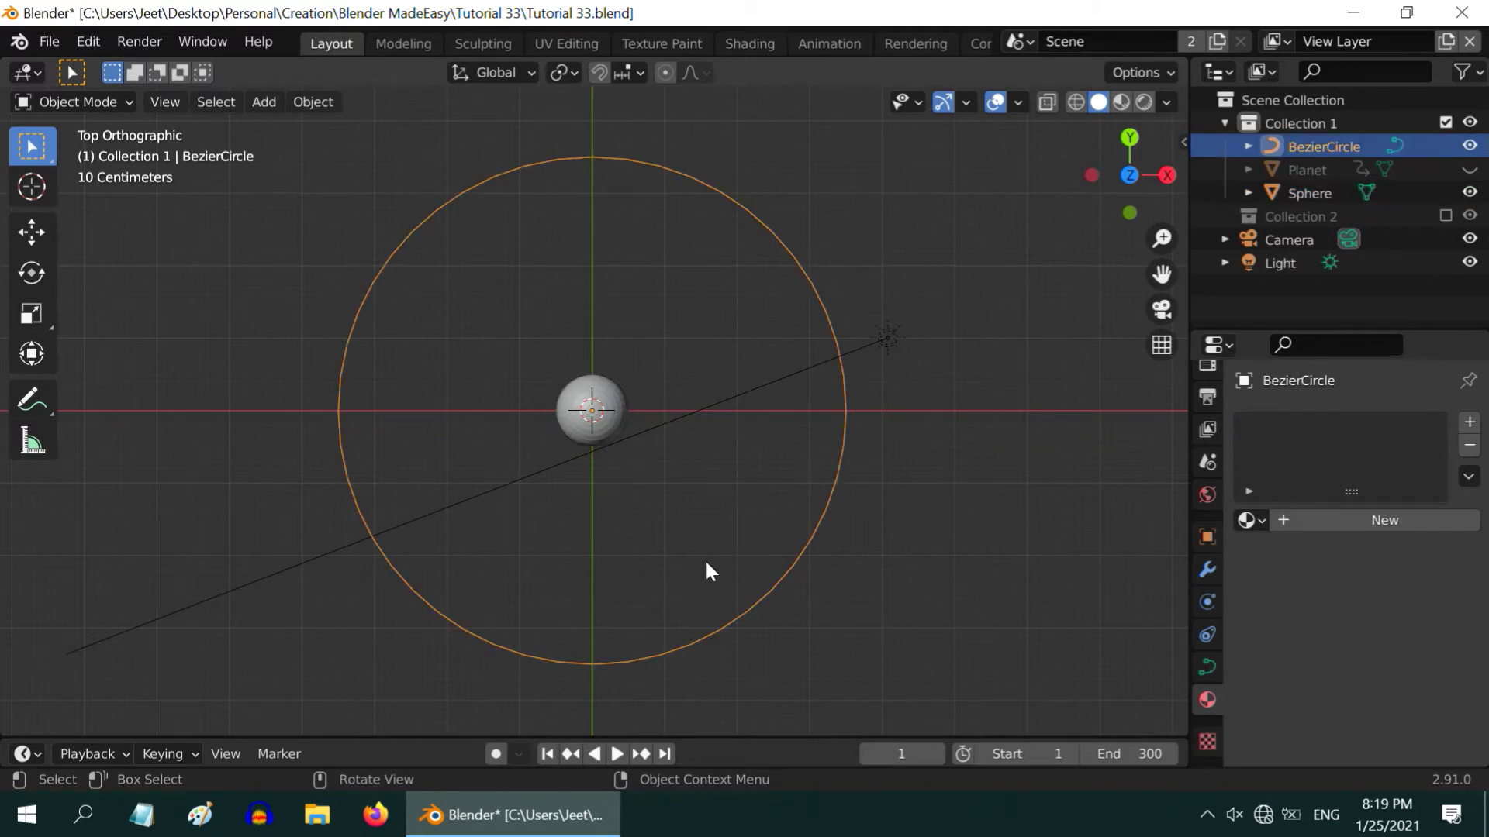
middle_click_drag(708, 568, 680, 428)
left_click(606, 418)
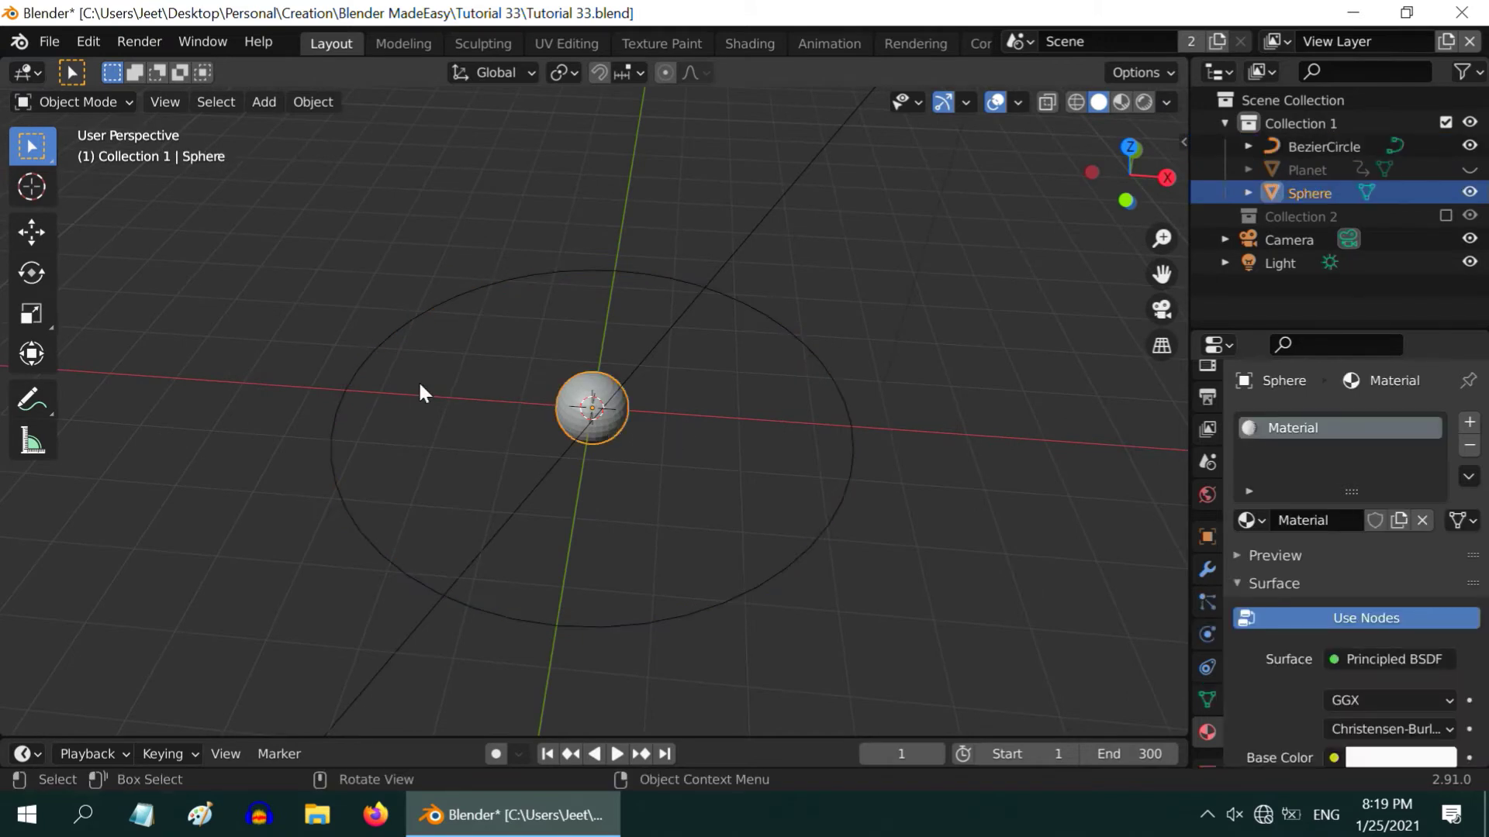
left_click(31, 231)
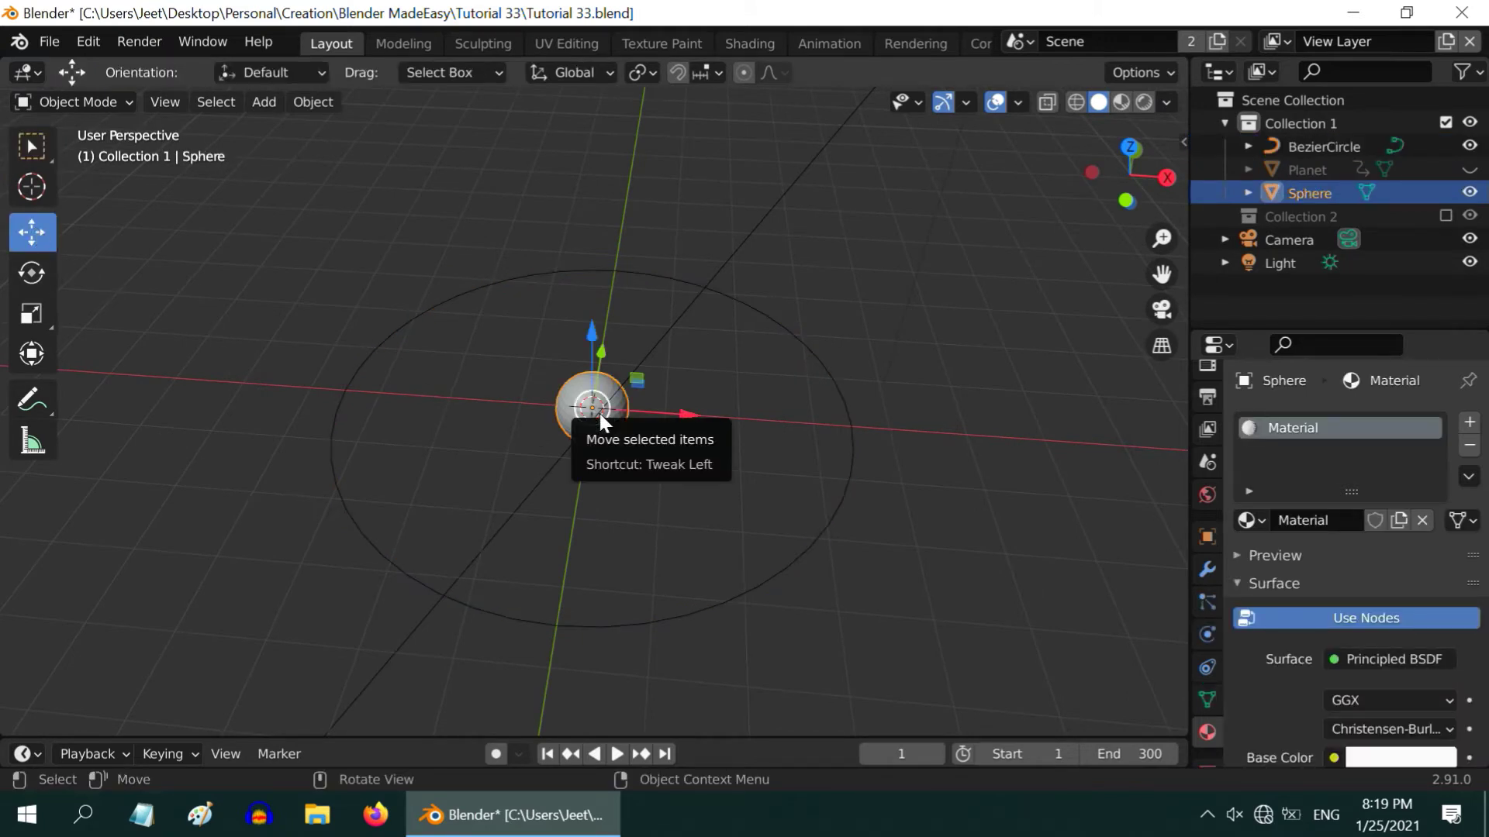
left_click_drag(599, 413, 697, 456)
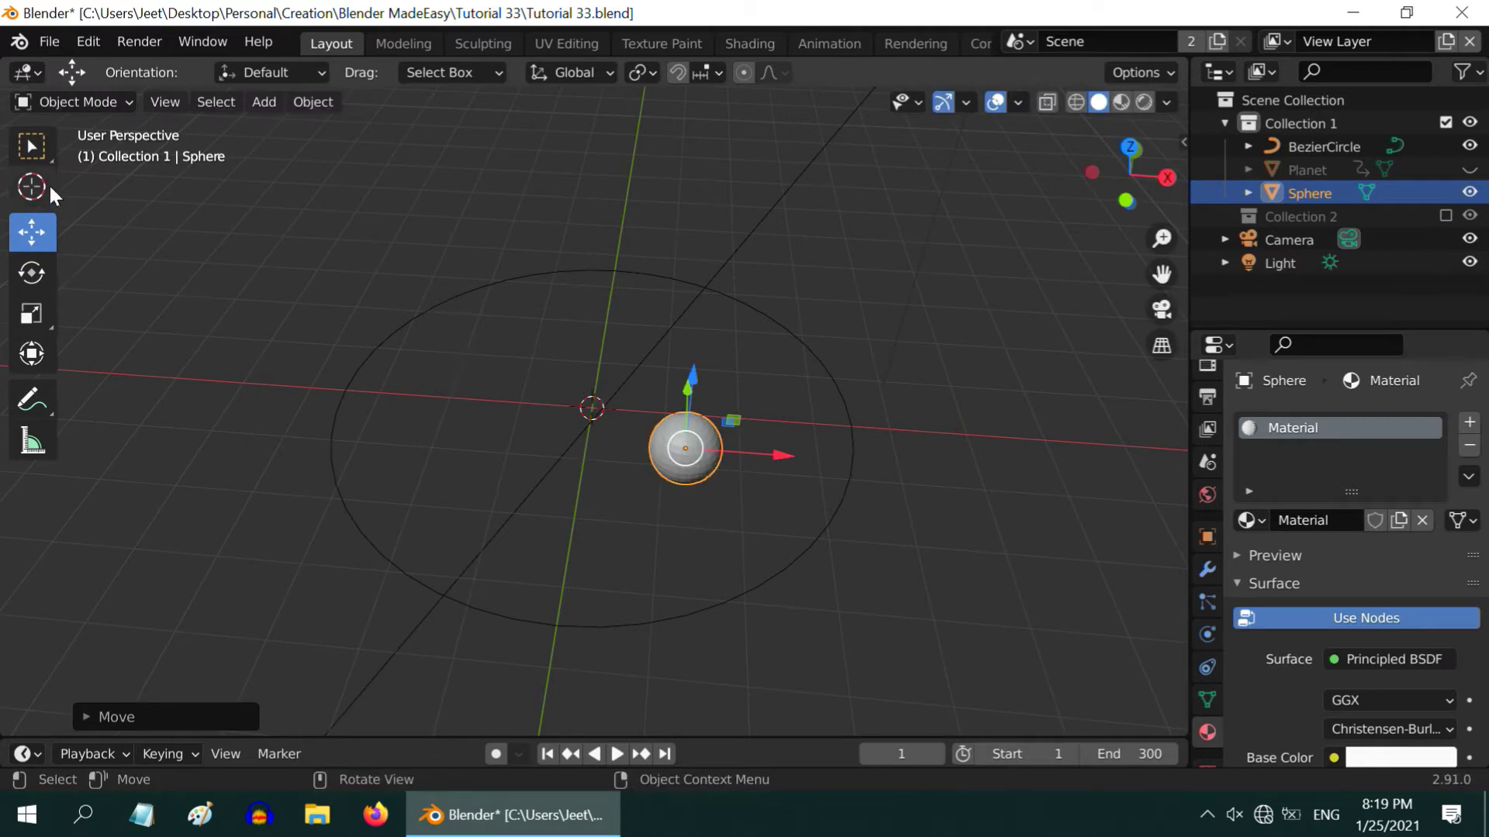
left_click(32, 147)
key("alt+g")
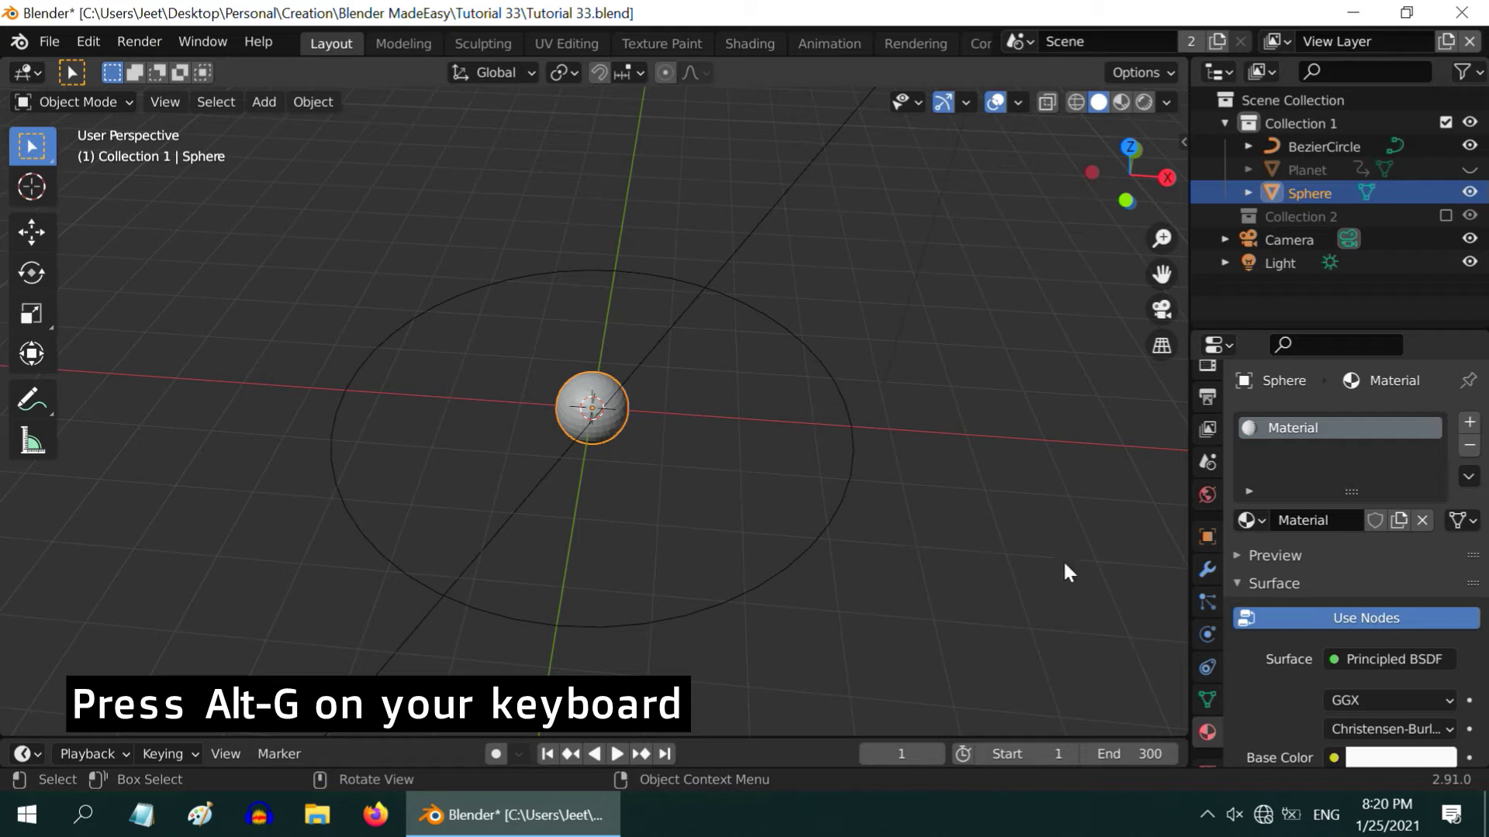
Give the sphere a Follow Path constraint targeting BezierCircle and click Animate Path
left_click(1206, 665)
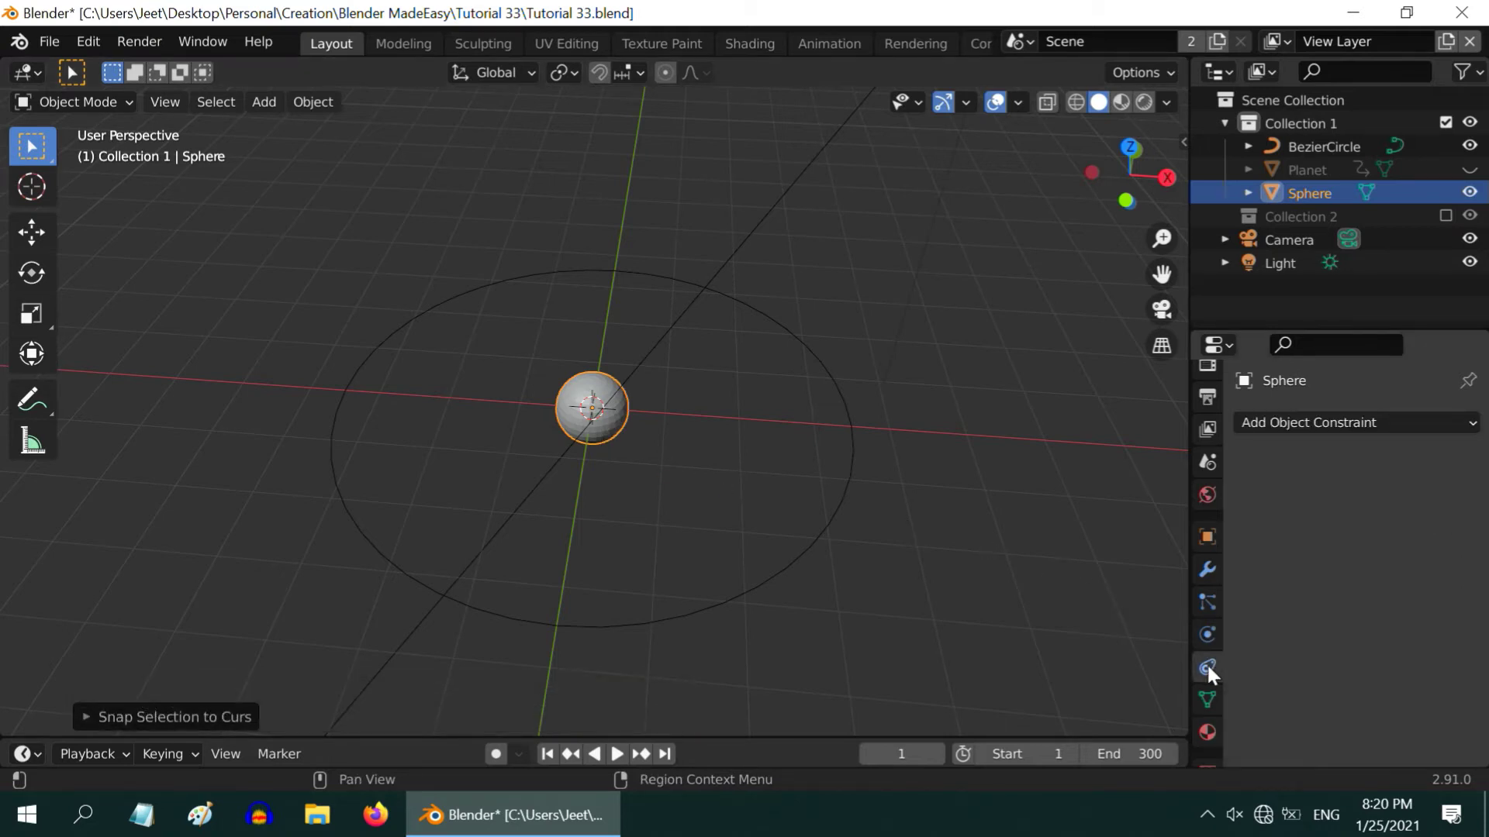
left_click(1316, 423)
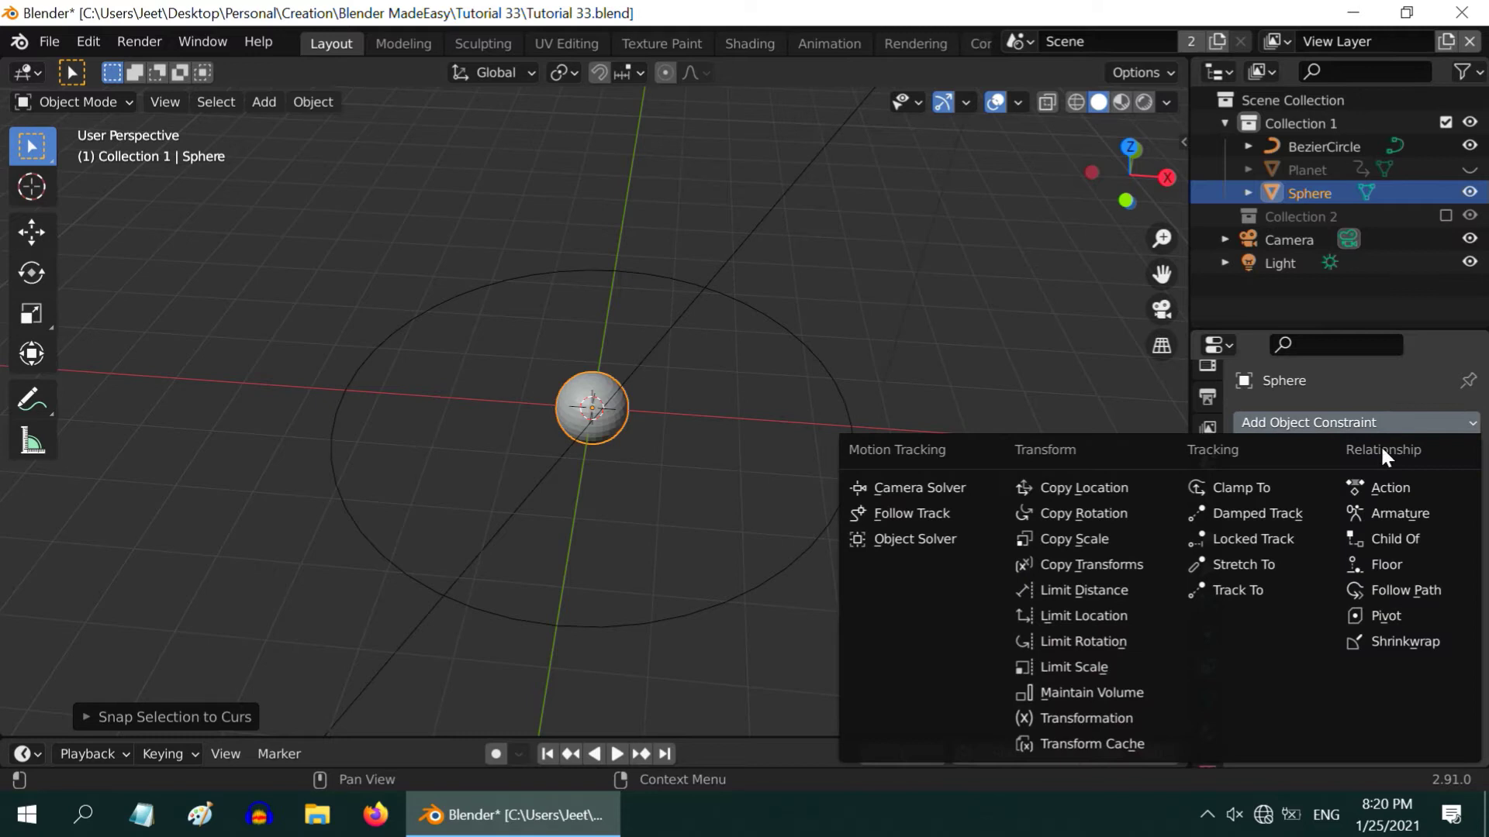
left_click(1406, 587)
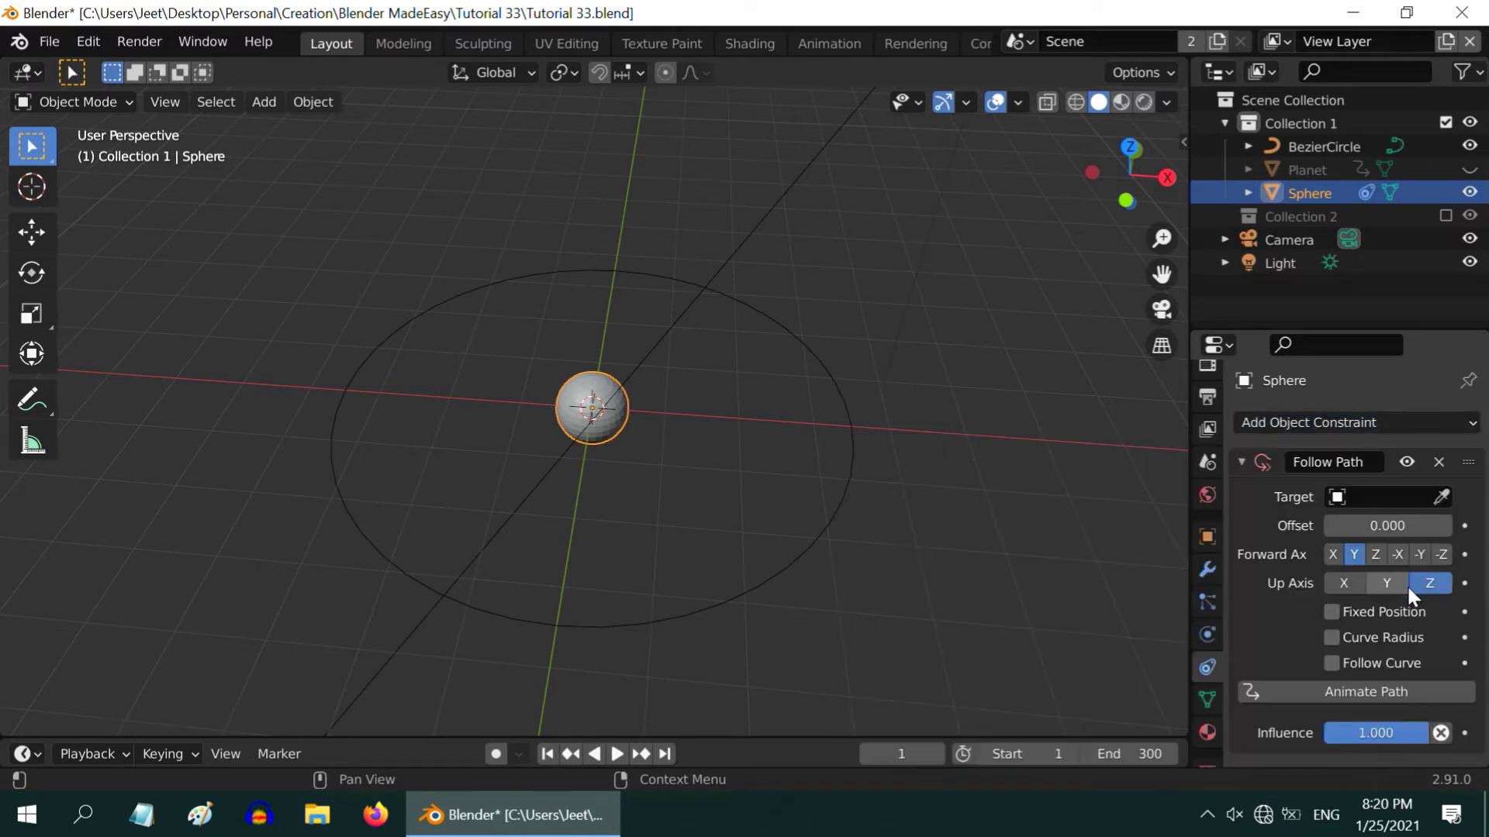
left_click(1341, 497)
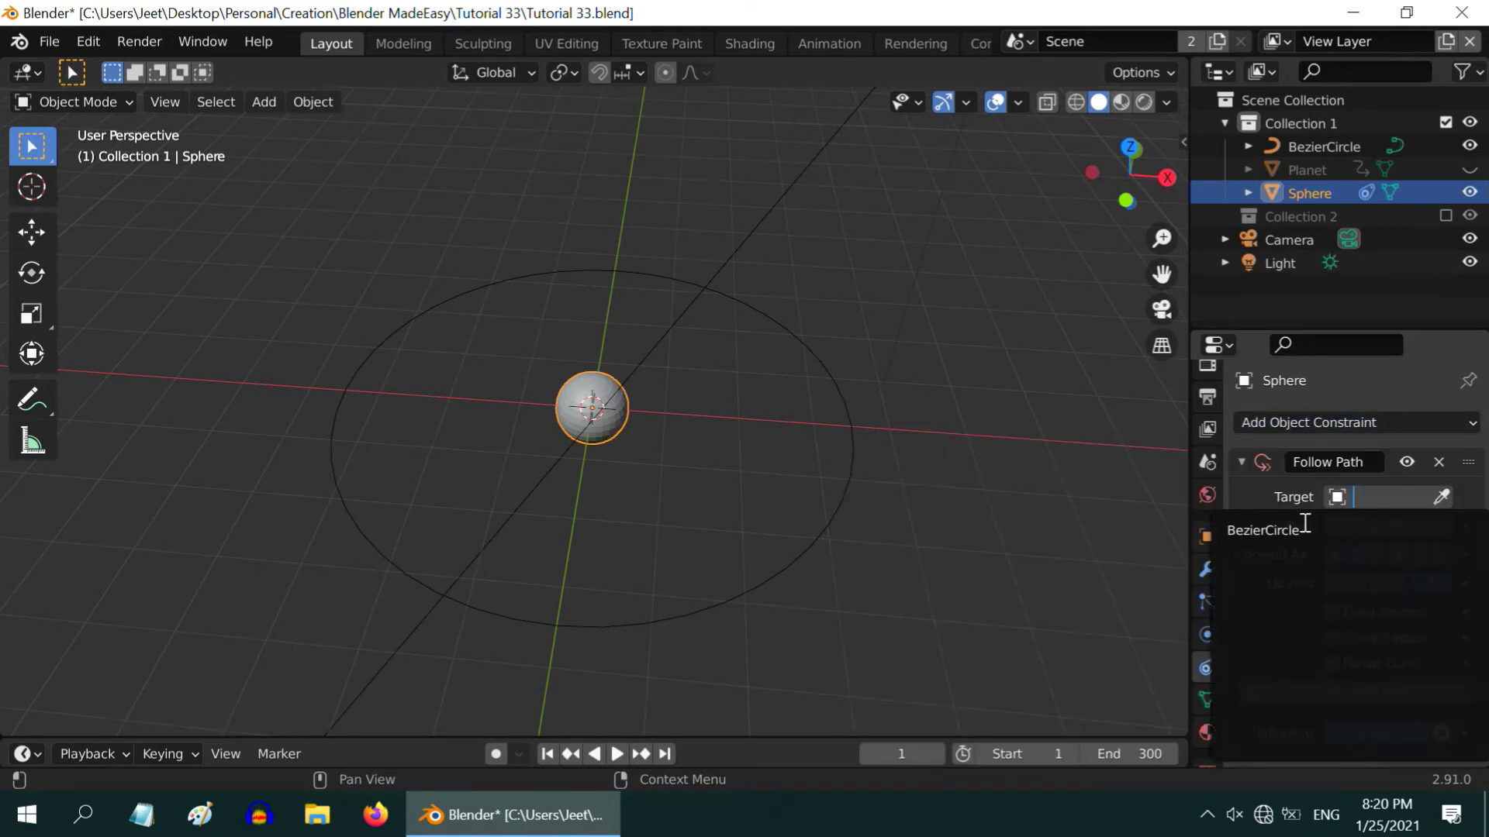
left_click(1273, 532)
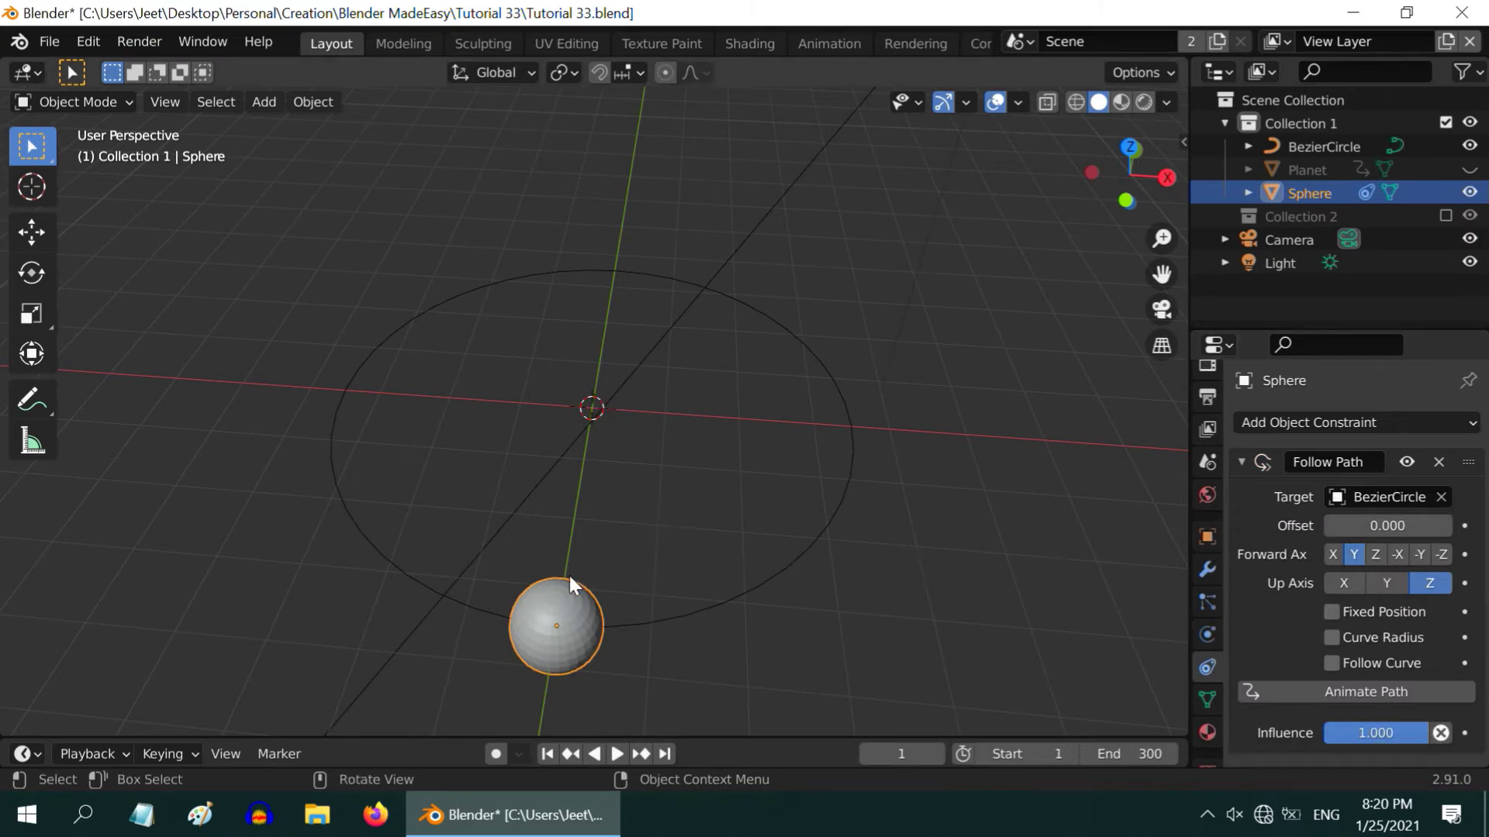
scroll(565, 562, "down", 1)
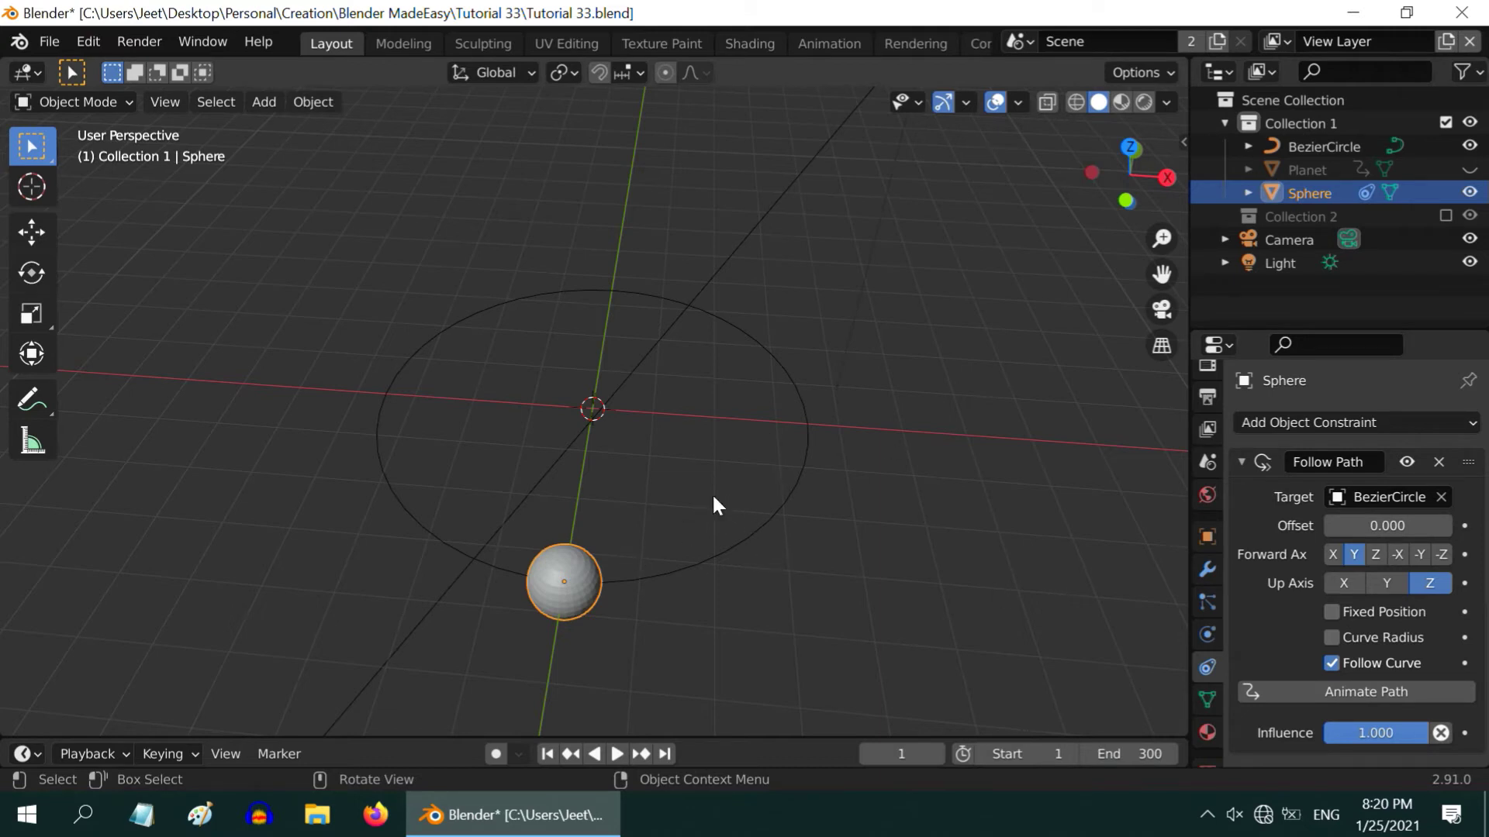
left_click(1346, 692)
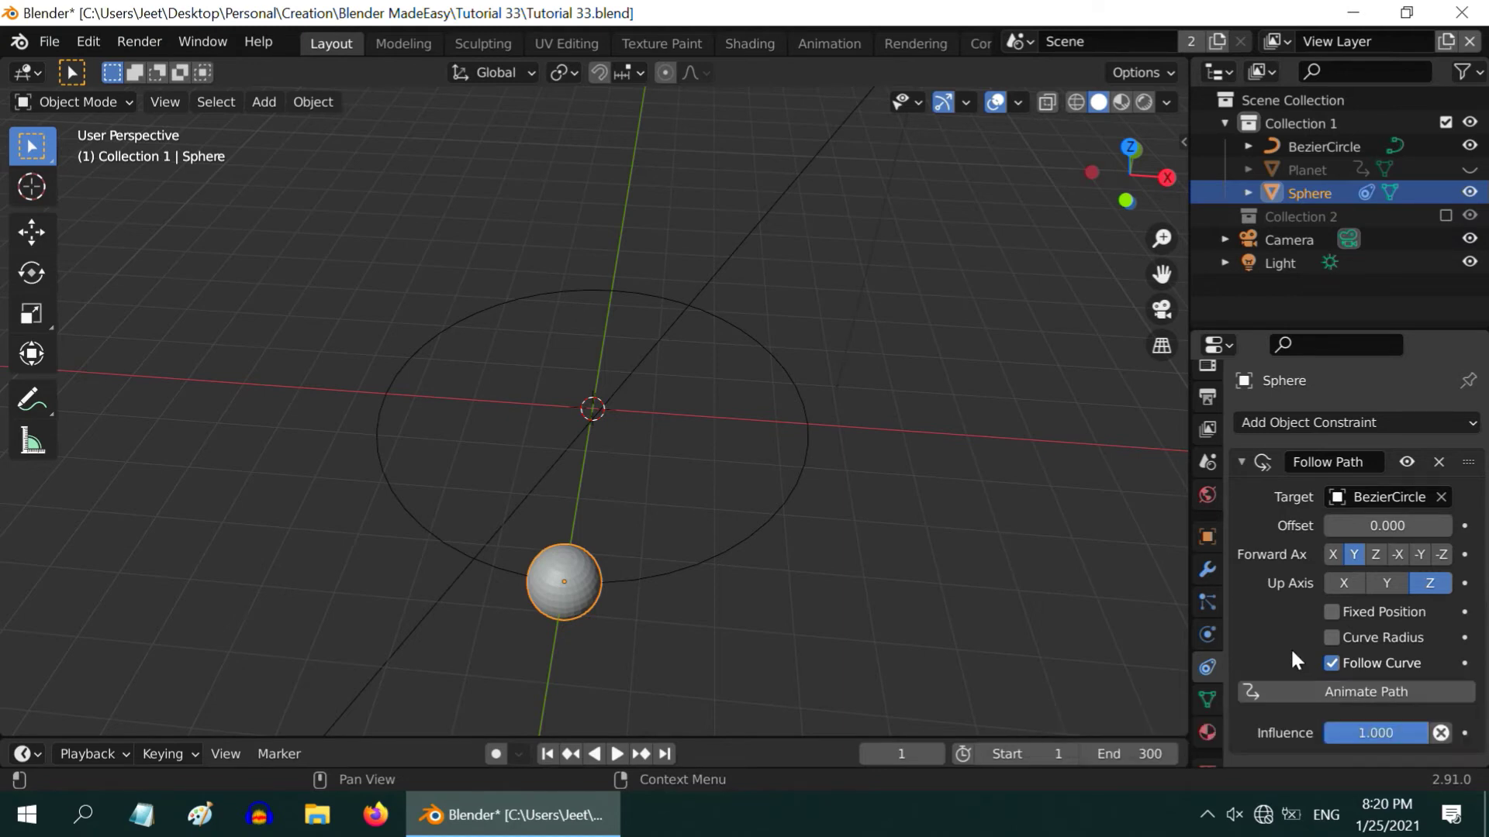
Play the orbit, stop it, rewind to frame 1, and make the Planet visible again
left_click(616, 754)
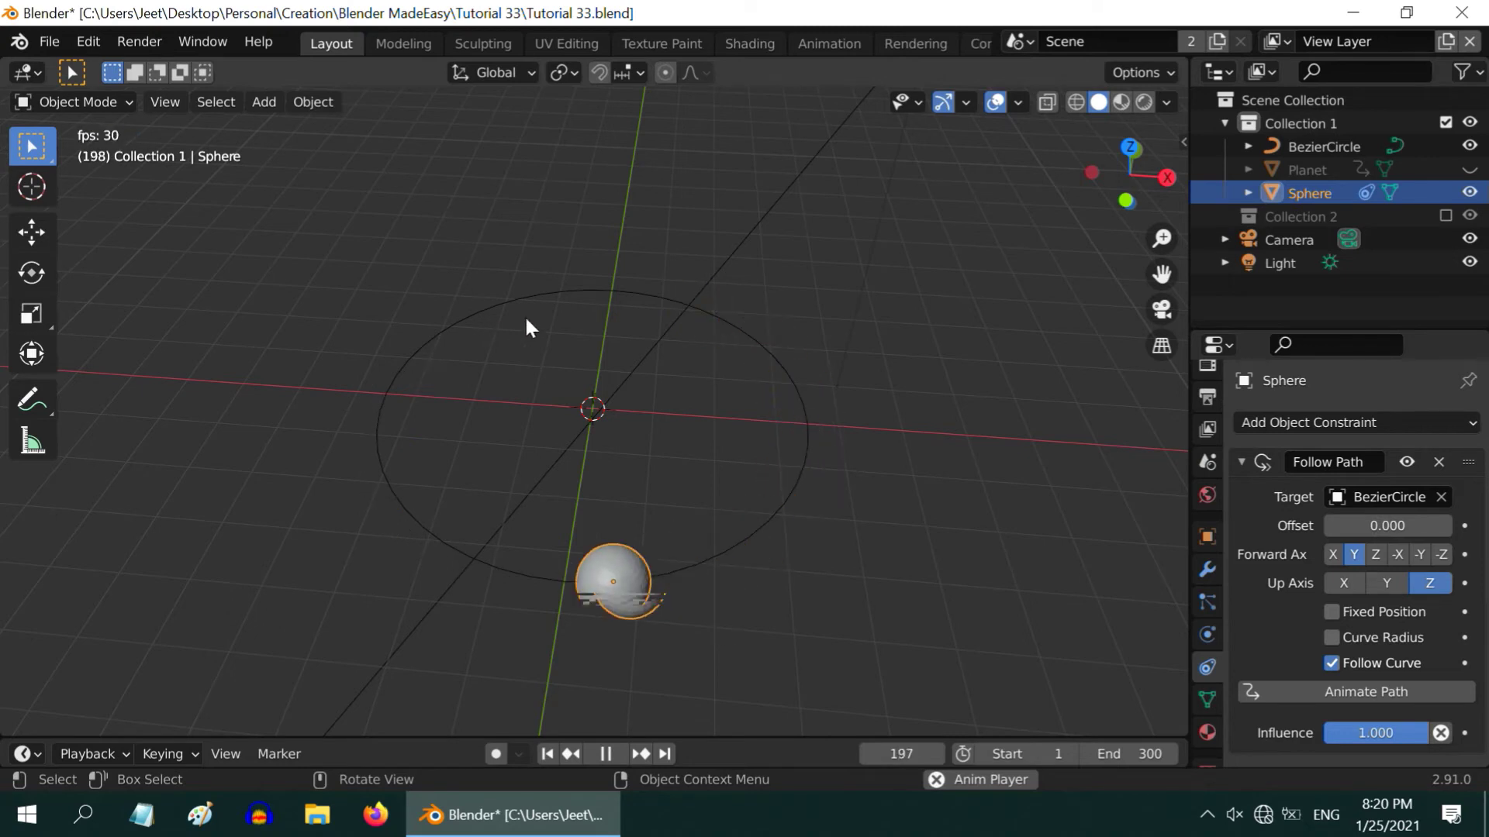
left_click(604, 753)
left_click(547, 754)
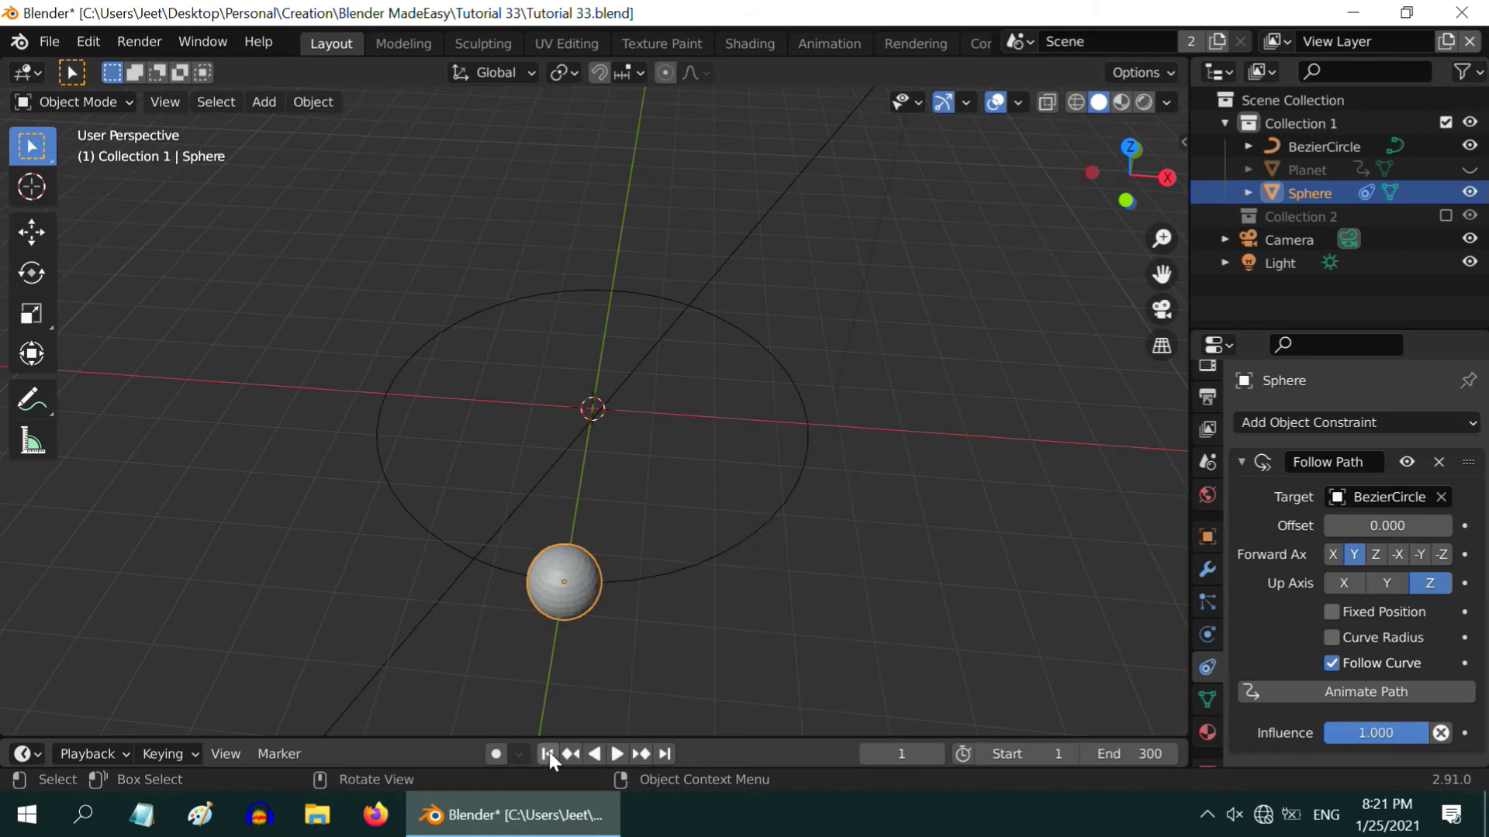
left_click(1469, 170)
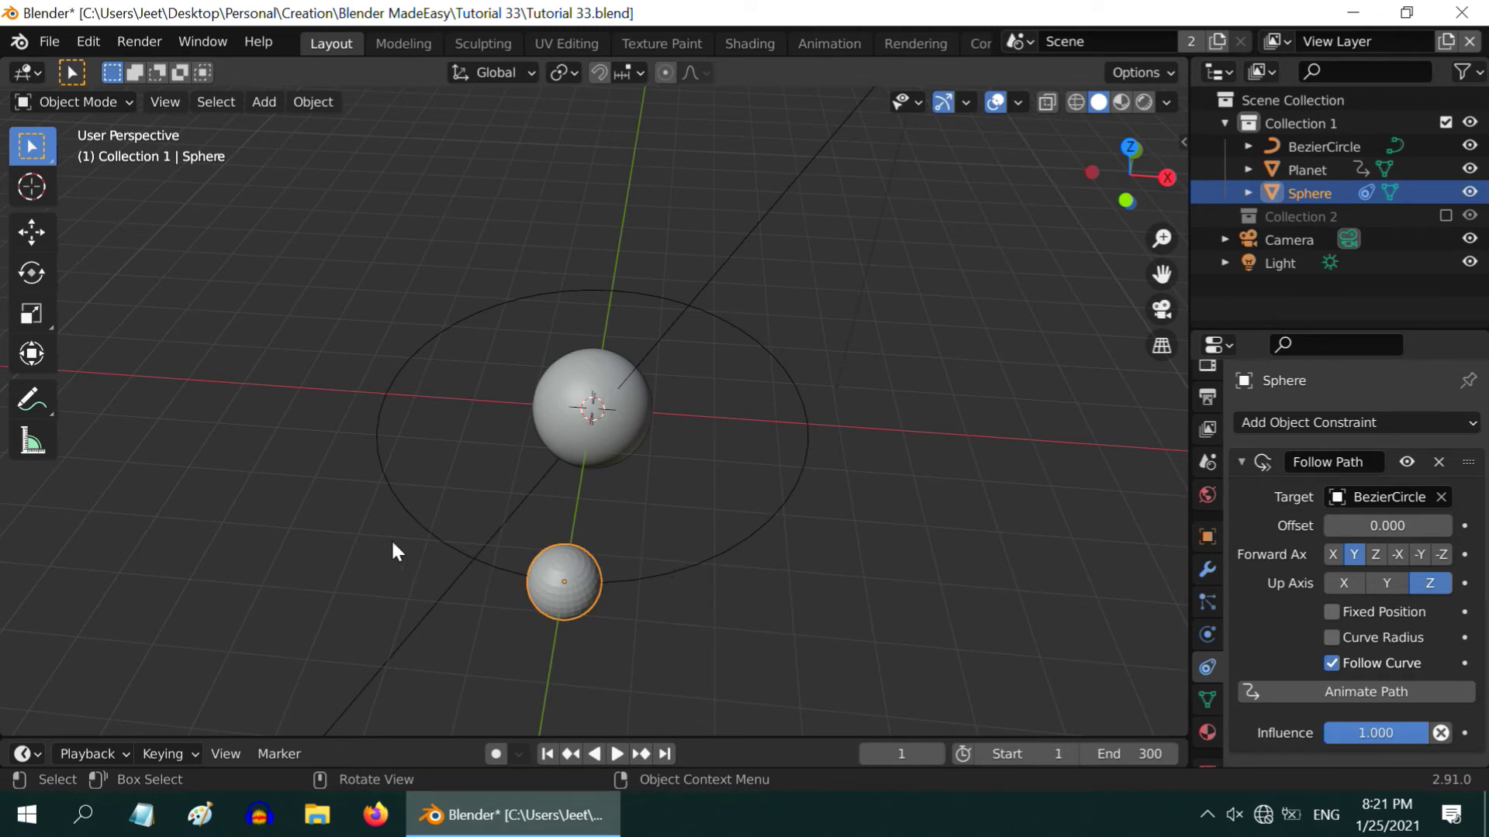
Select the BezierCircle and set its Path Animation Frames from 100 to 150
left_click(774, 511)
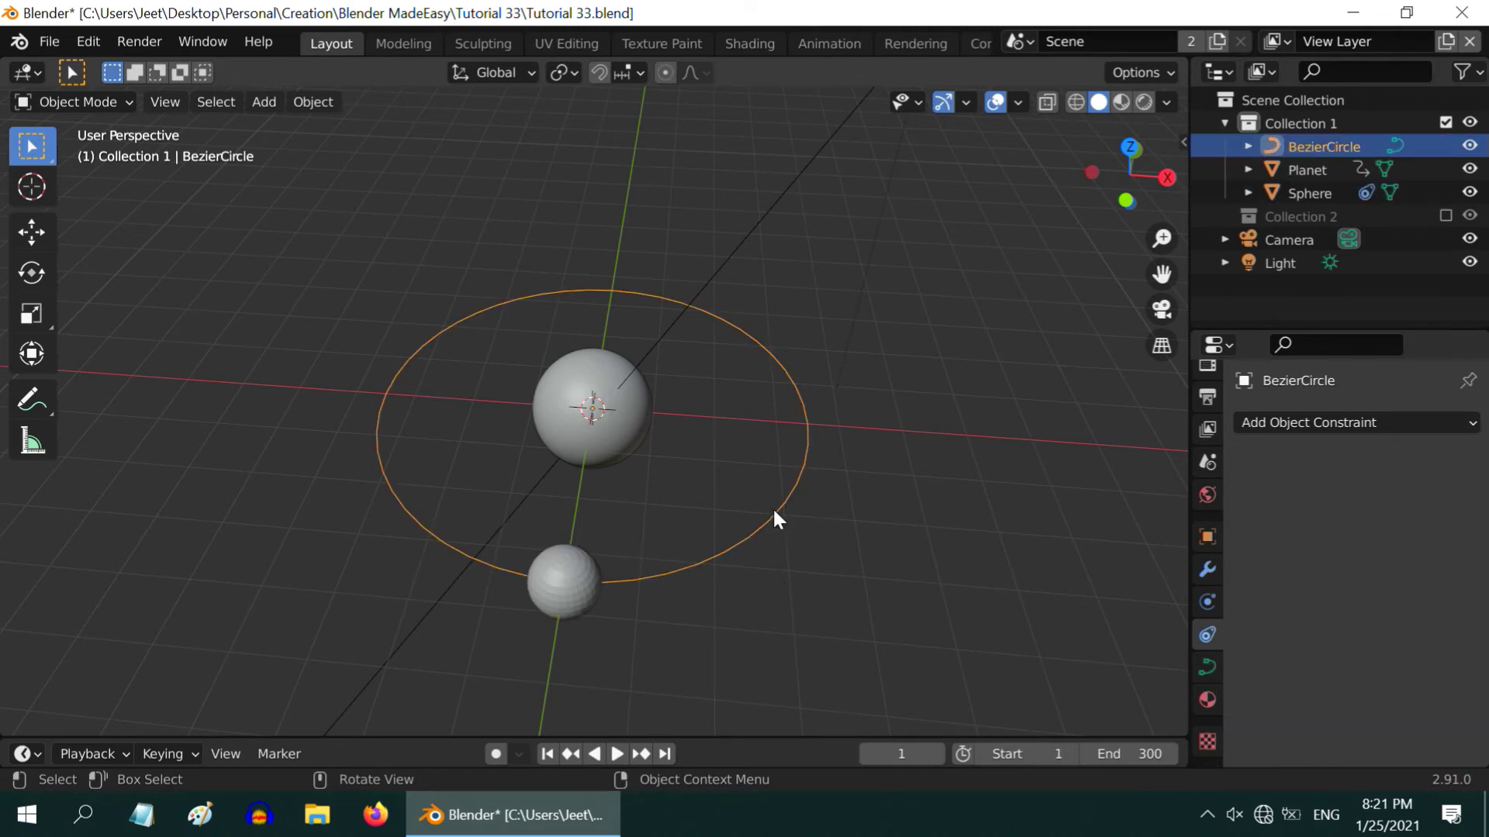
left_click(1207, 663)
scroll(1298, 580, "down", 3)
scroll(1296, 580, "down", 5)
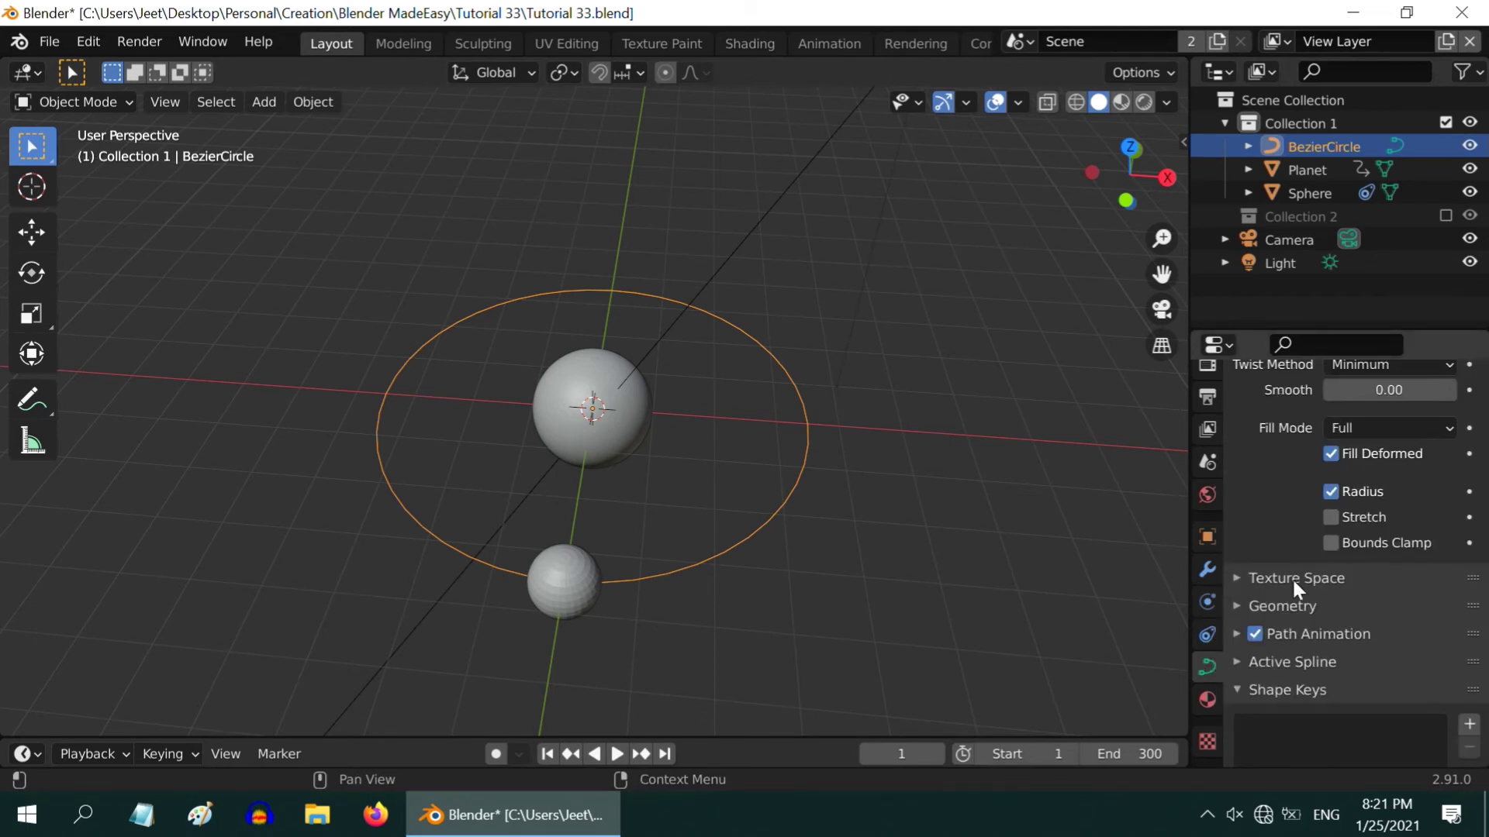
left_click(1234, 570)
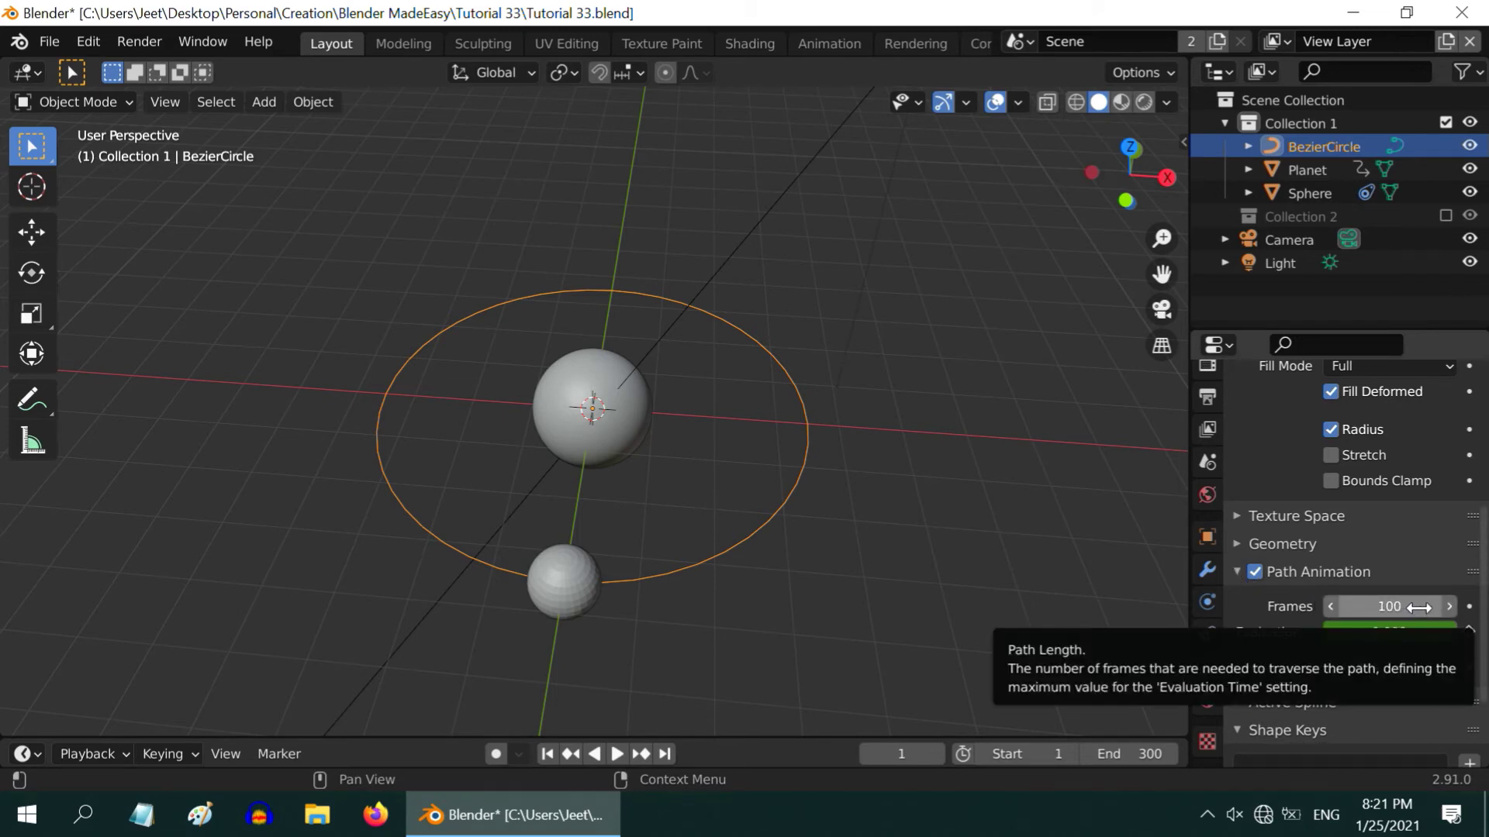
left_click(1407, 606)
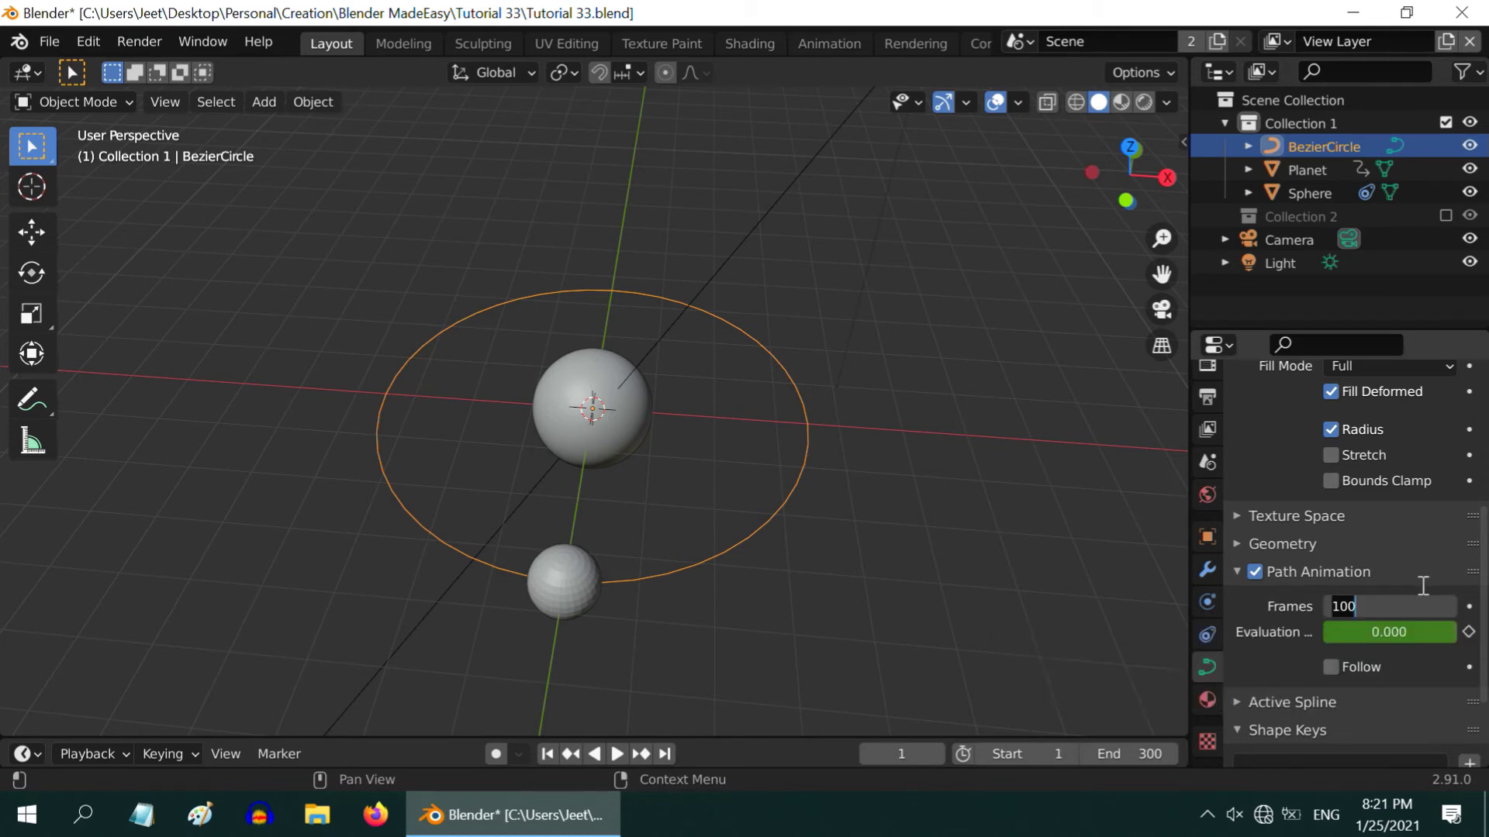
type("150")
key("Return")
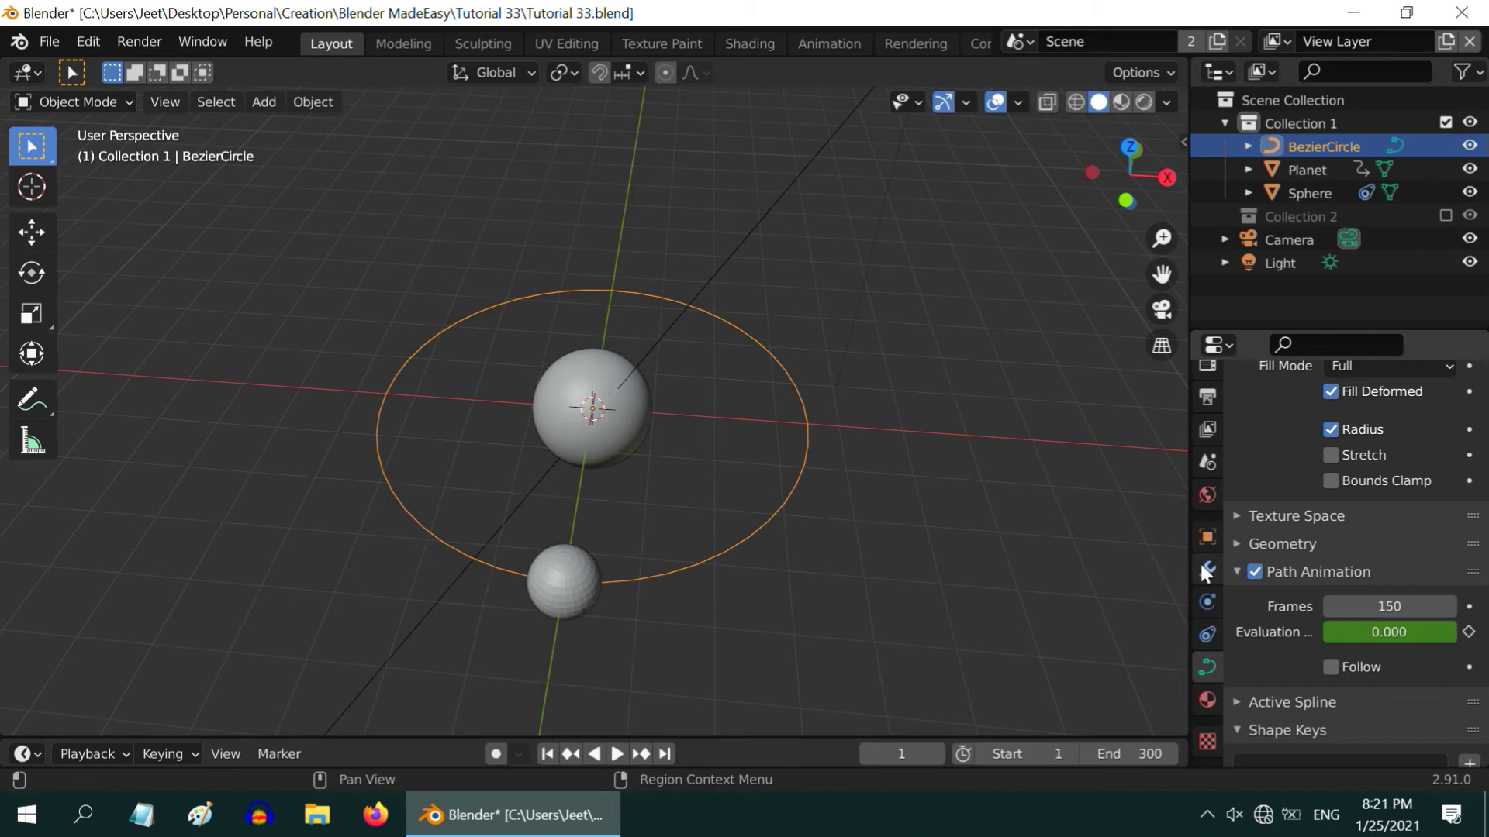
middle_click_drag(738, 575, 740, 535)
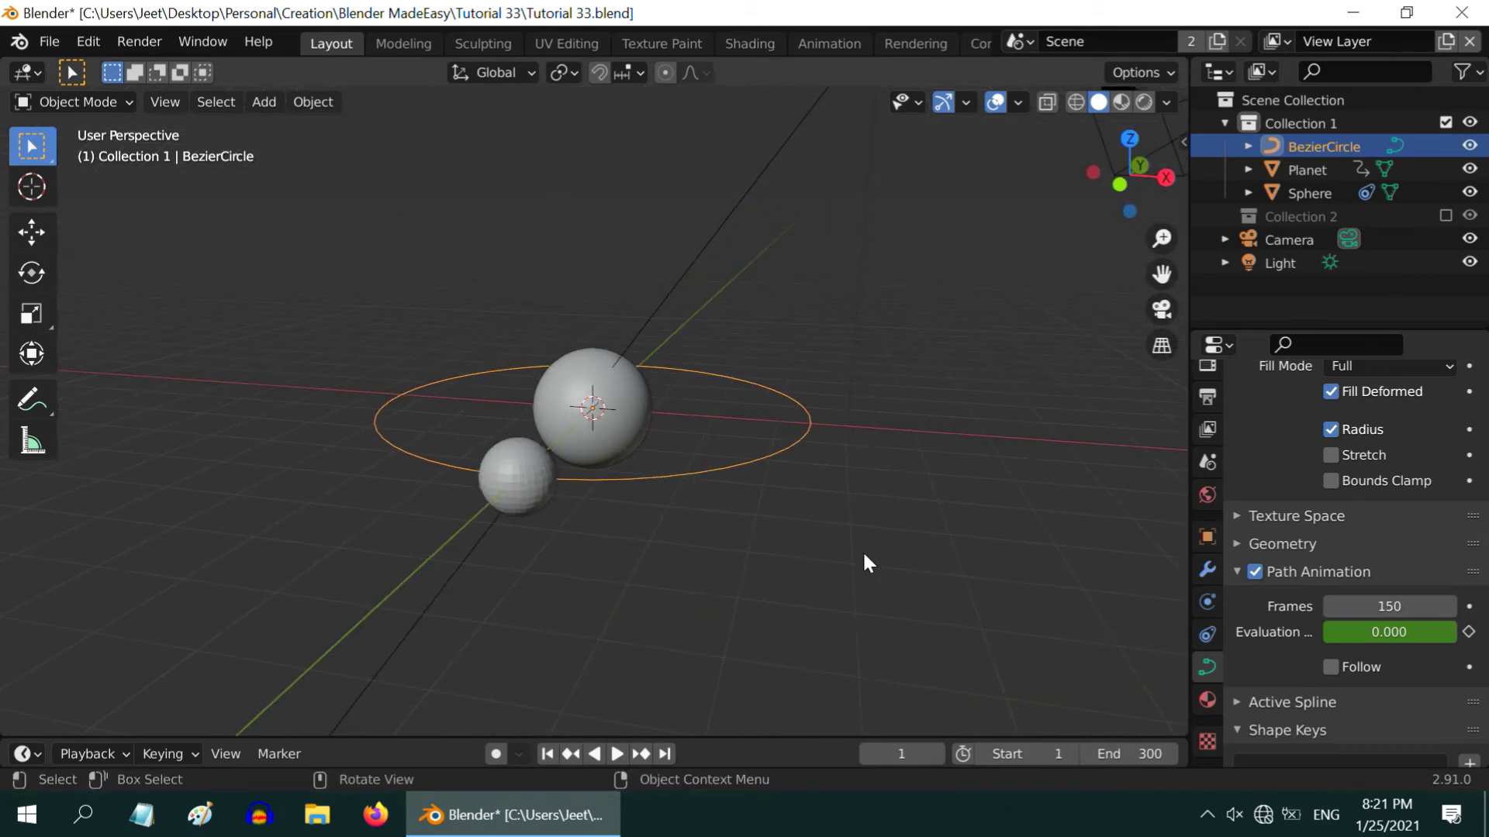
Set the BezierCircle's Y rotation to 15° in Object properties
left_click(1207, 537)
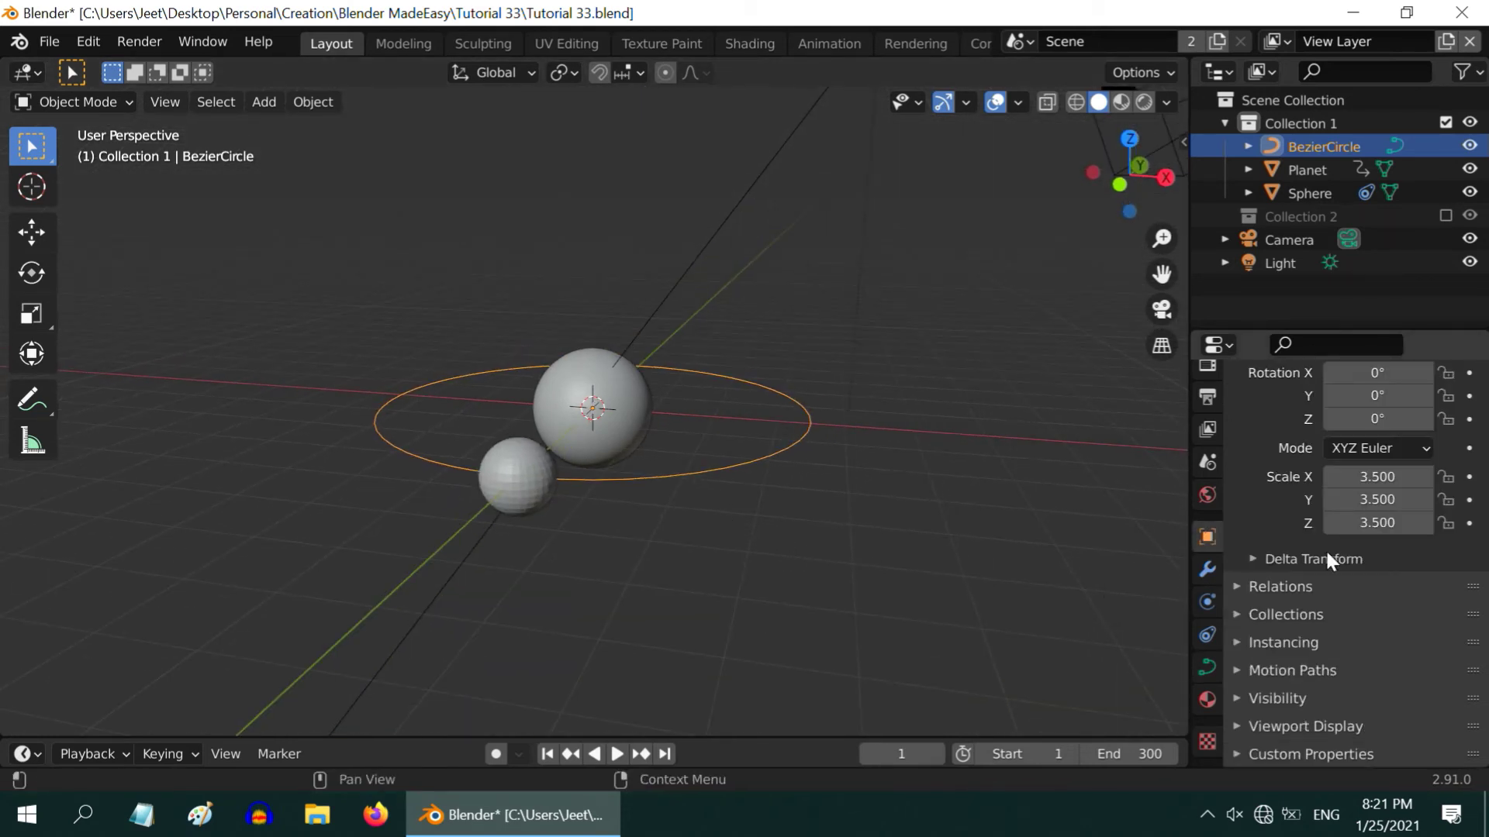
scroll(1320, 547, "up", 5)
left_click(1385, 580)
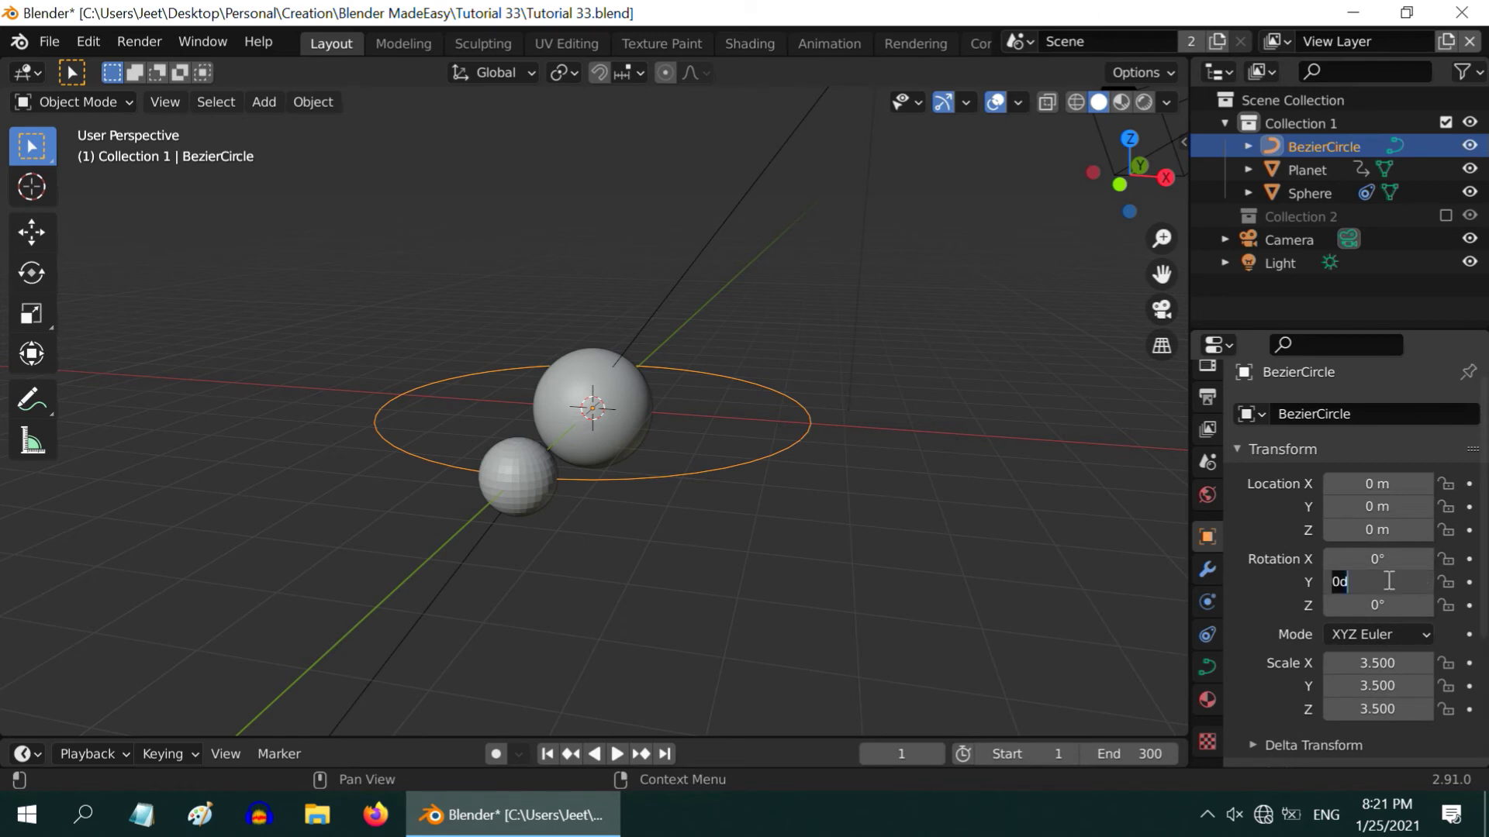
type("15")
key("Return")
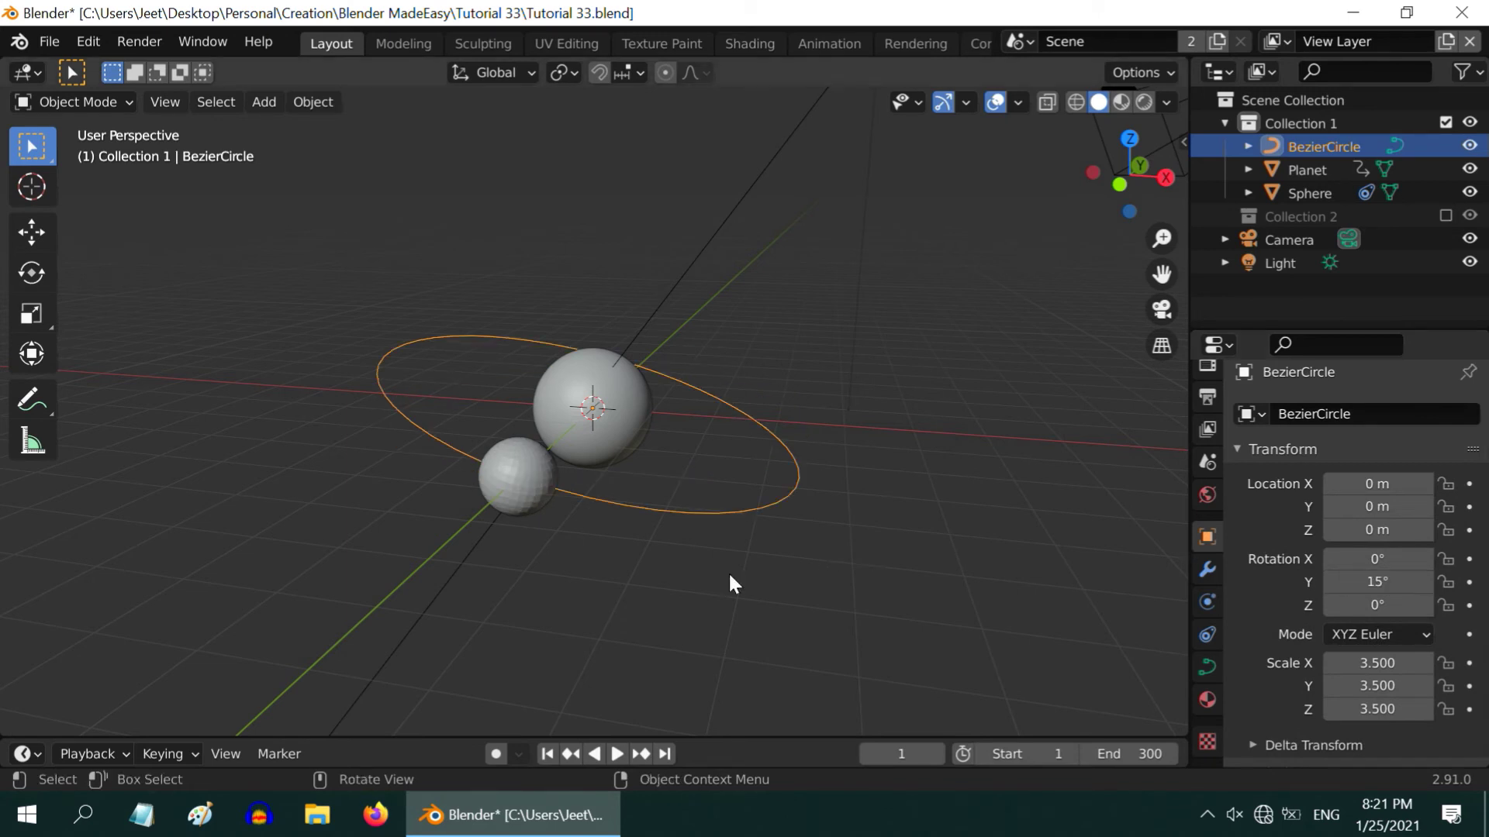
Switch the viewport to Rendered shading and play the orbit animation
scroll(709, 580, "up", 3)
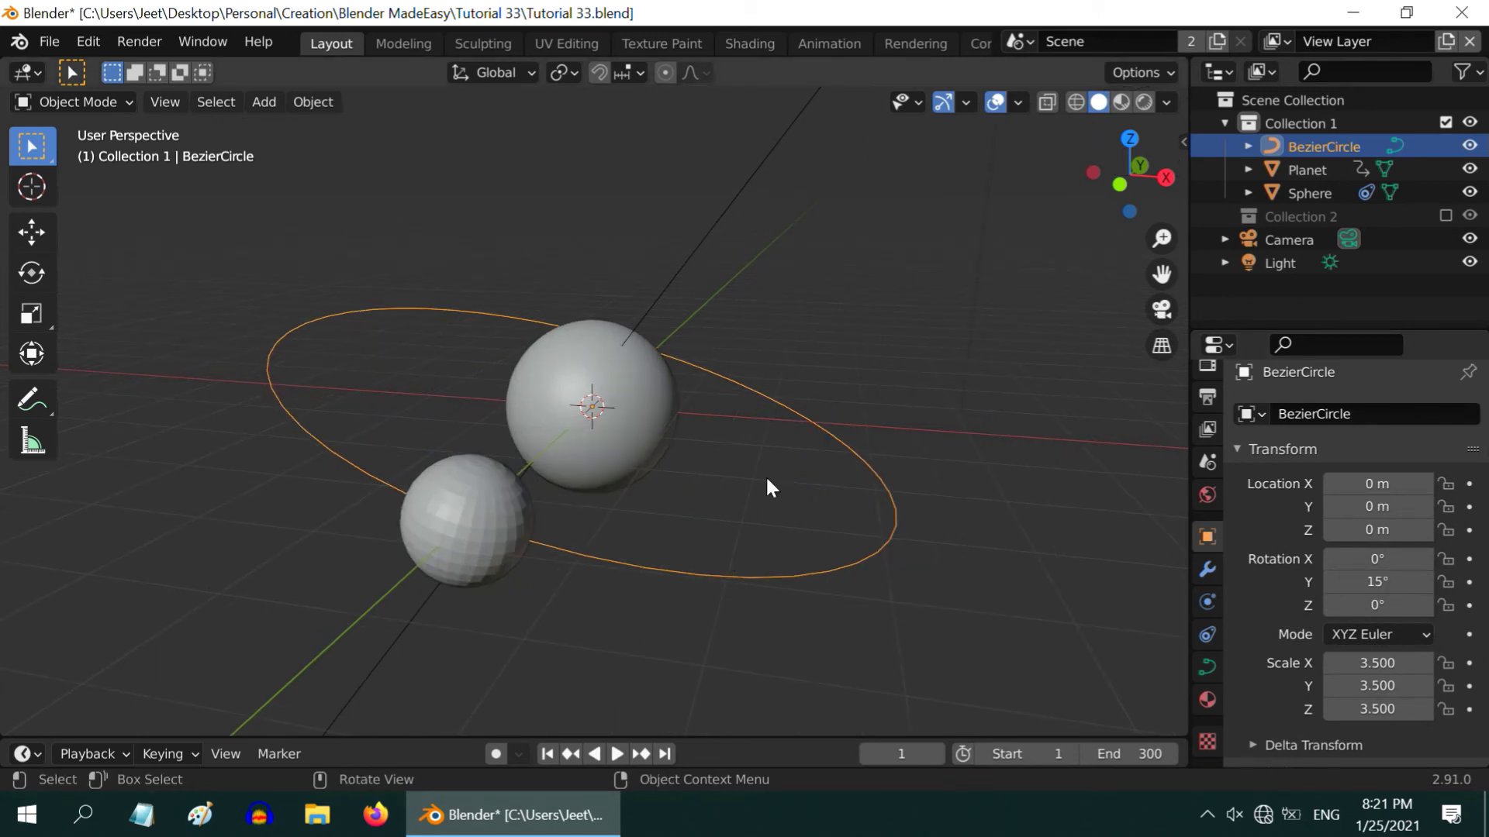
left_click(1142, 103)
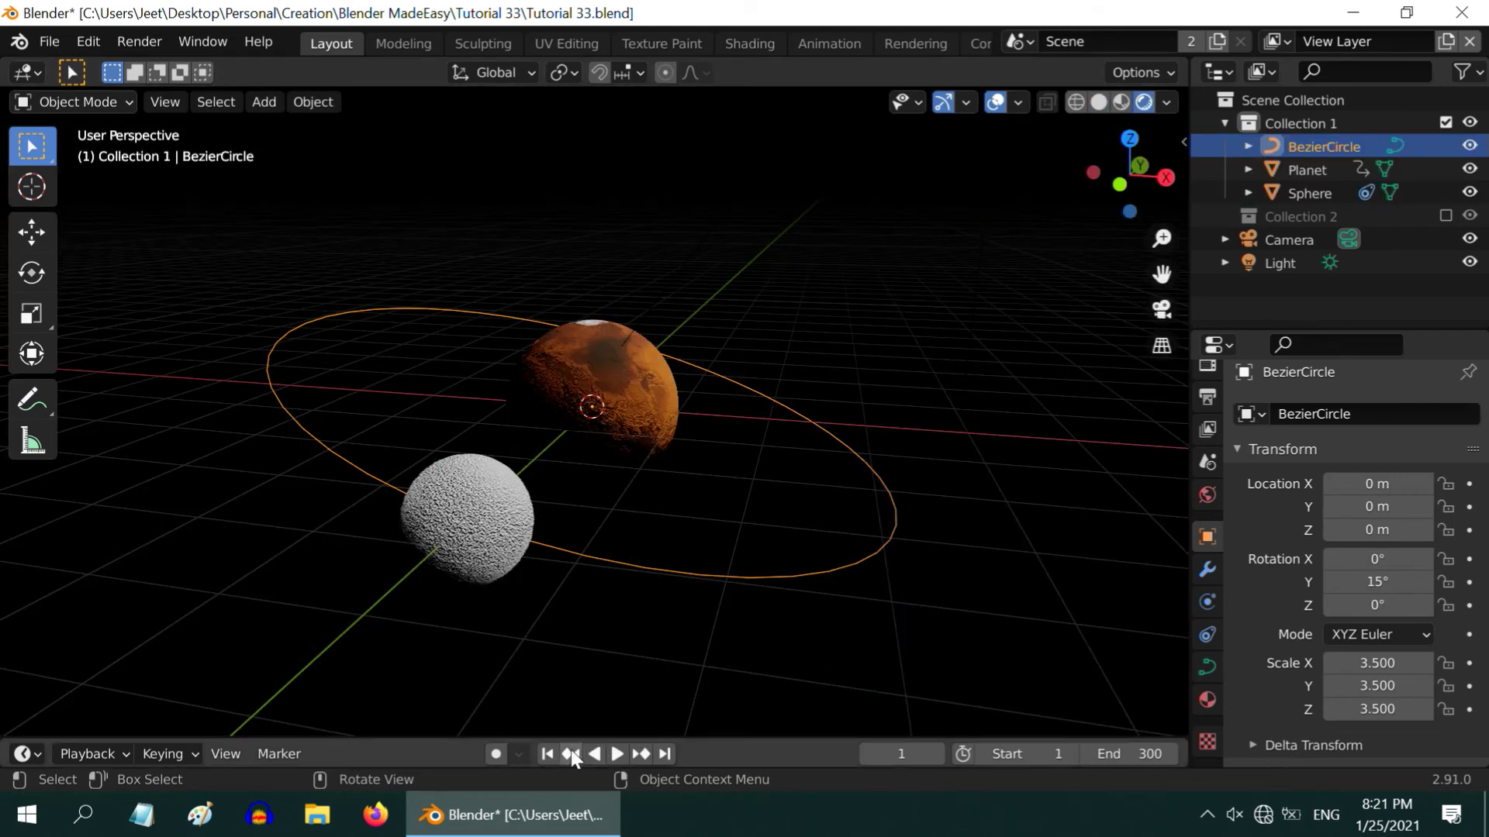
left_click(617, 753)
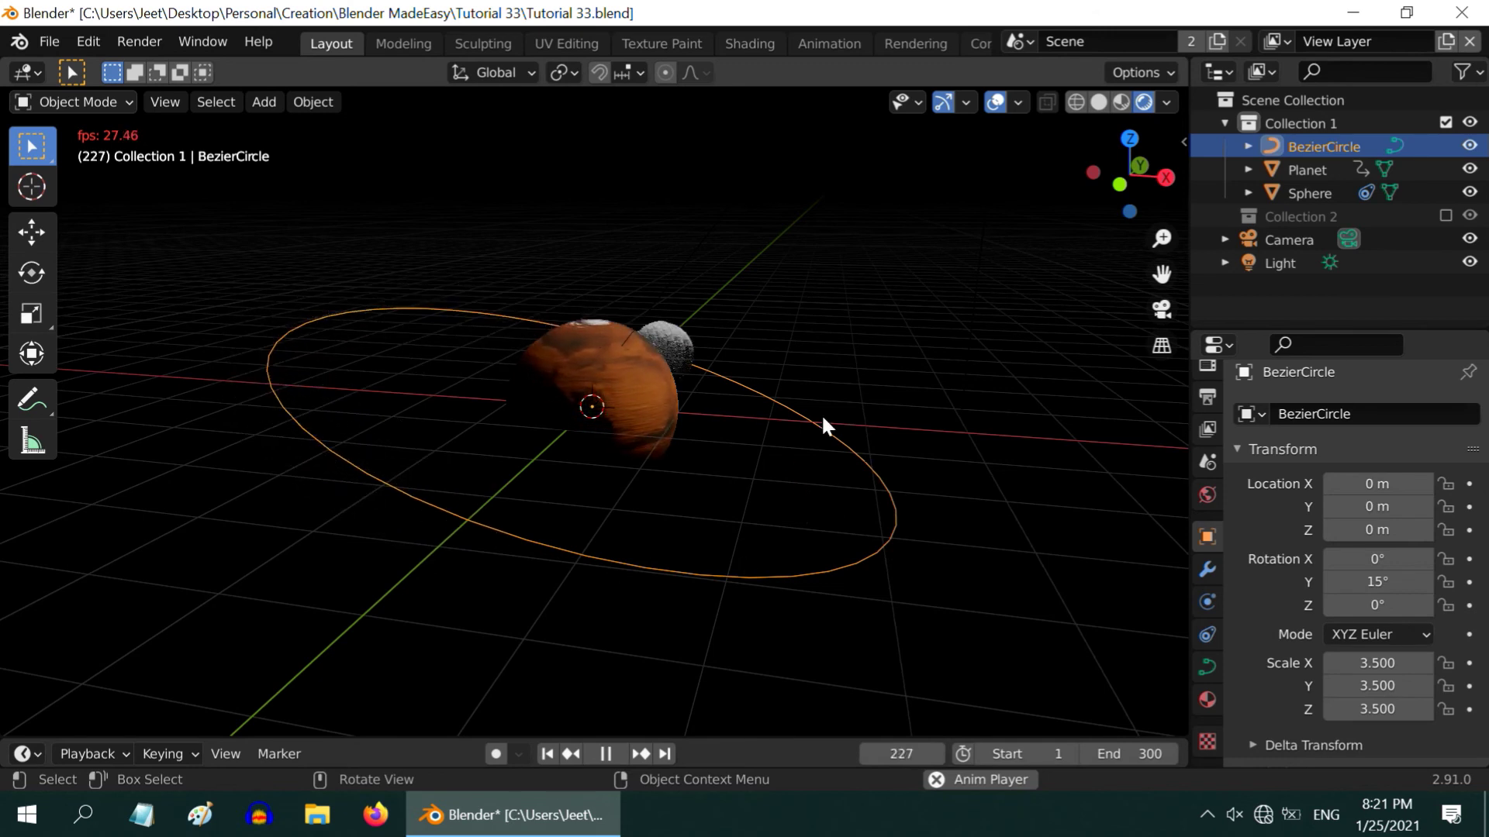
Stop playback and reverse the Bezier circle's direction with Segments > Switch Direction in Edit Mode
left_click(606, 754)
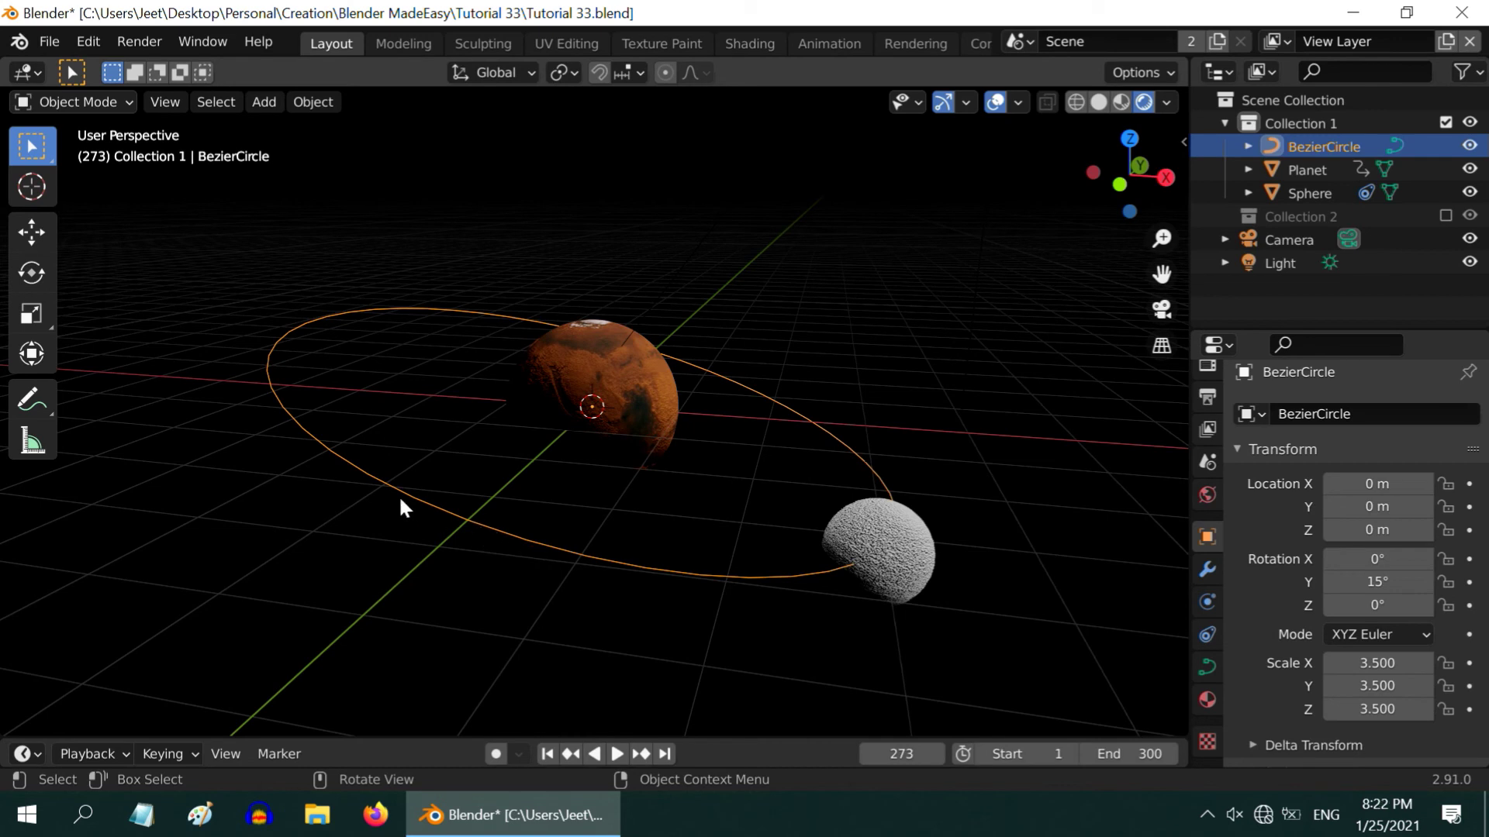
left_click(104, 104)
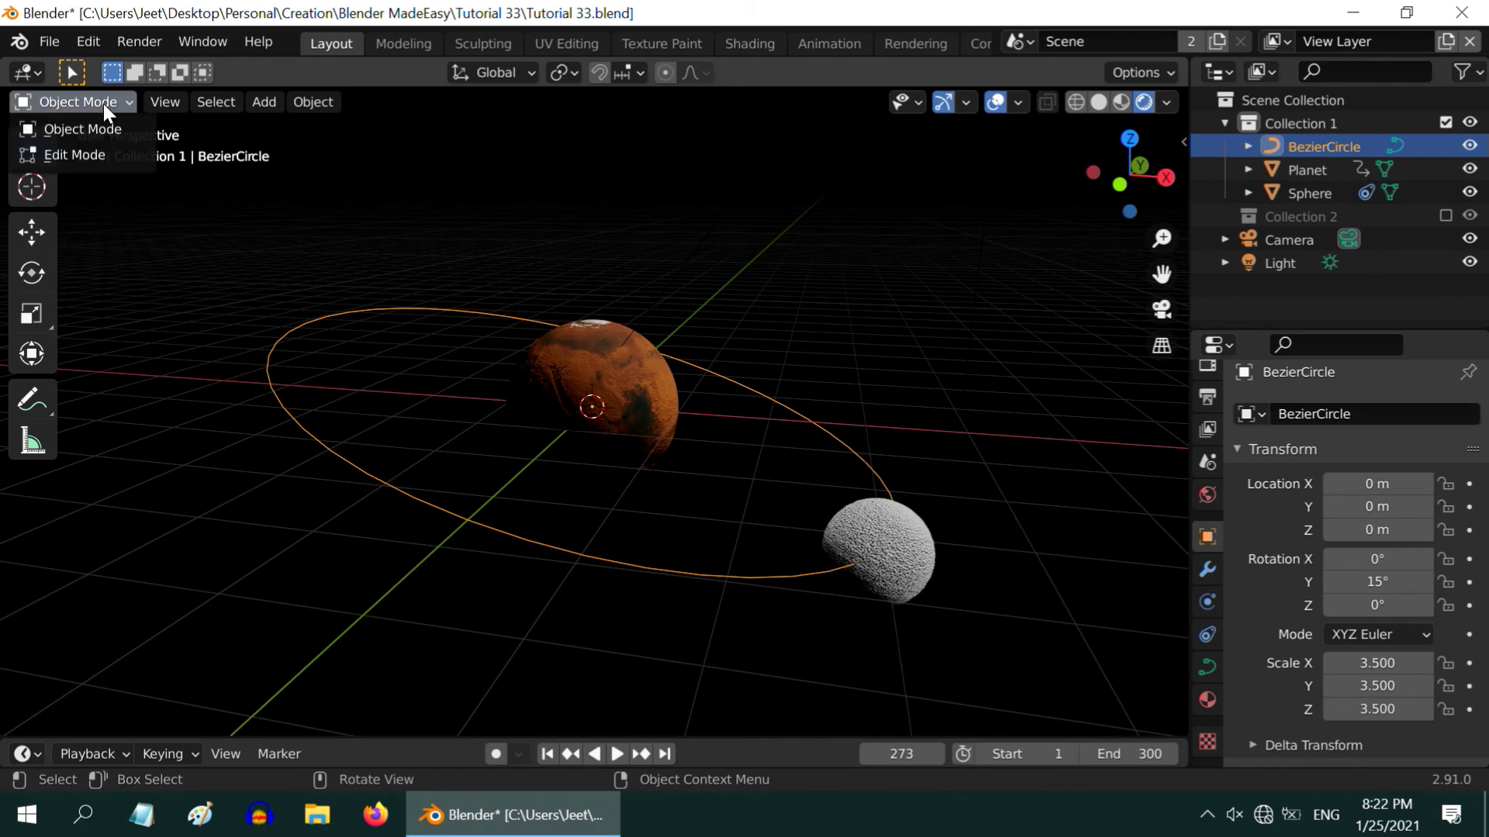
left_click(95, 151)
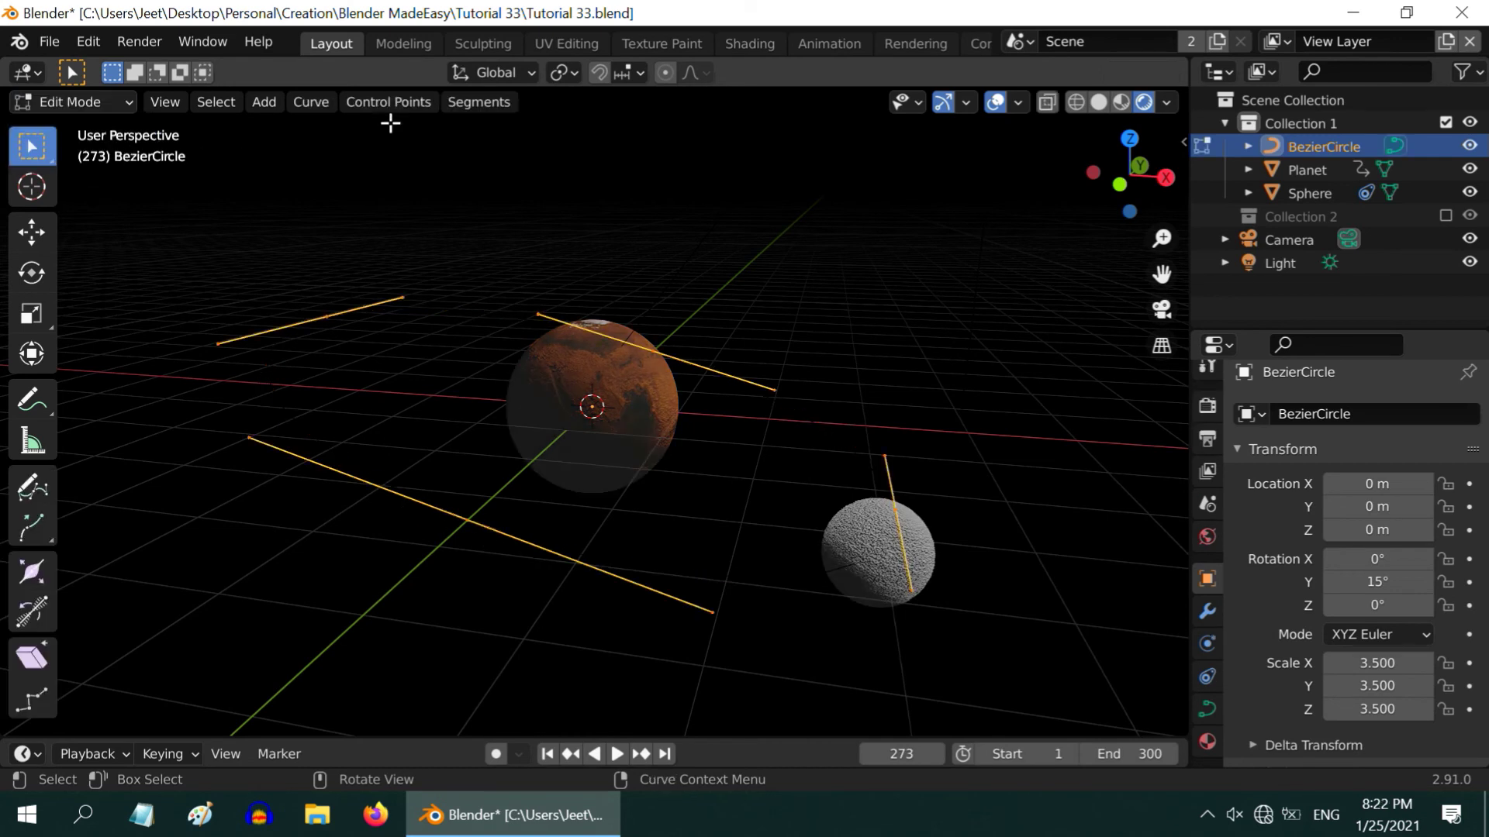
left_click(475, 104)
left_click(496, 152)
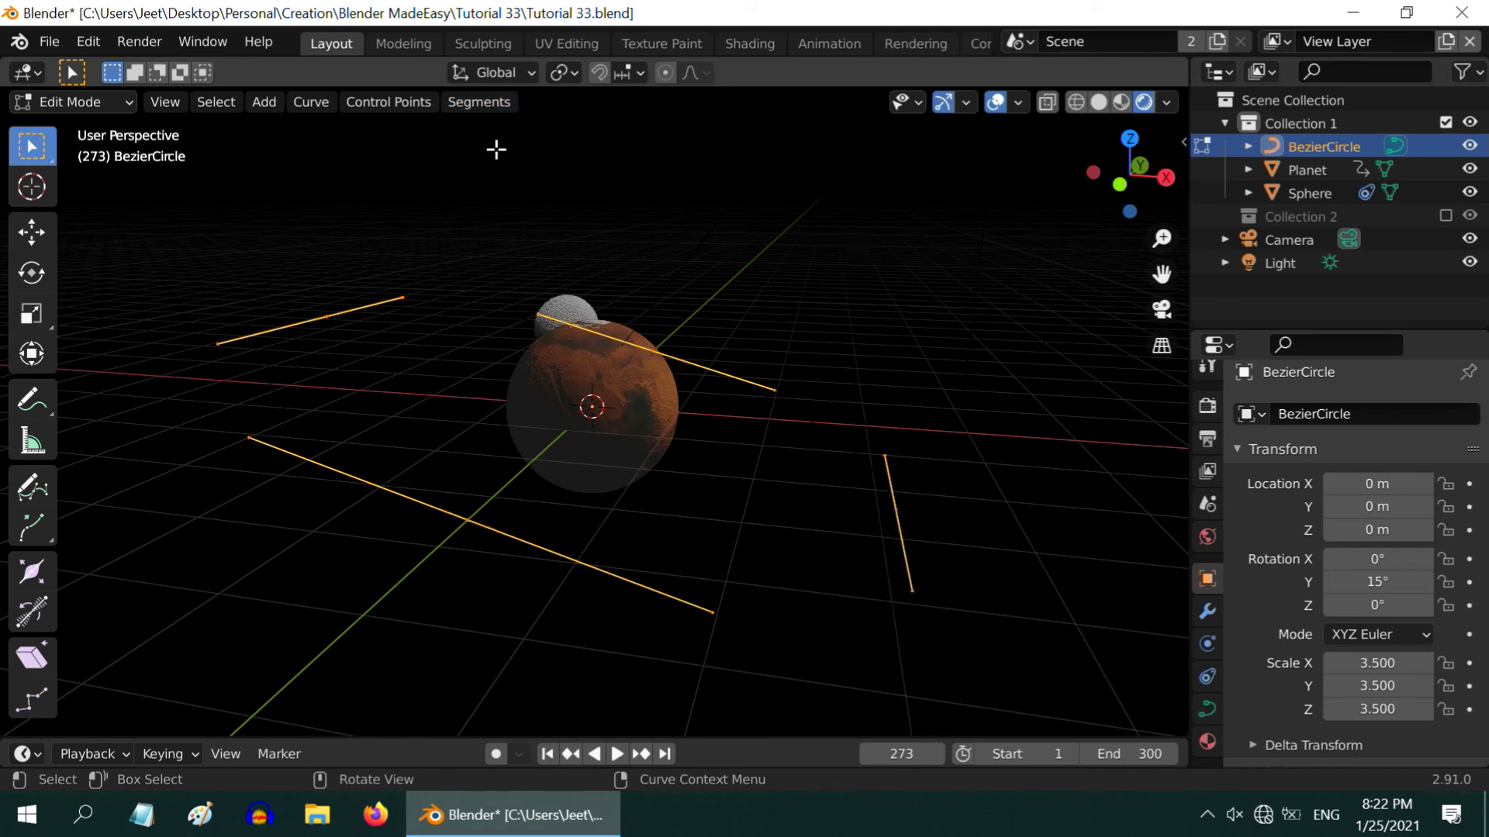
Return to Object Mode, turn off viewport overlays, and play the animation
left_click(114, 100)
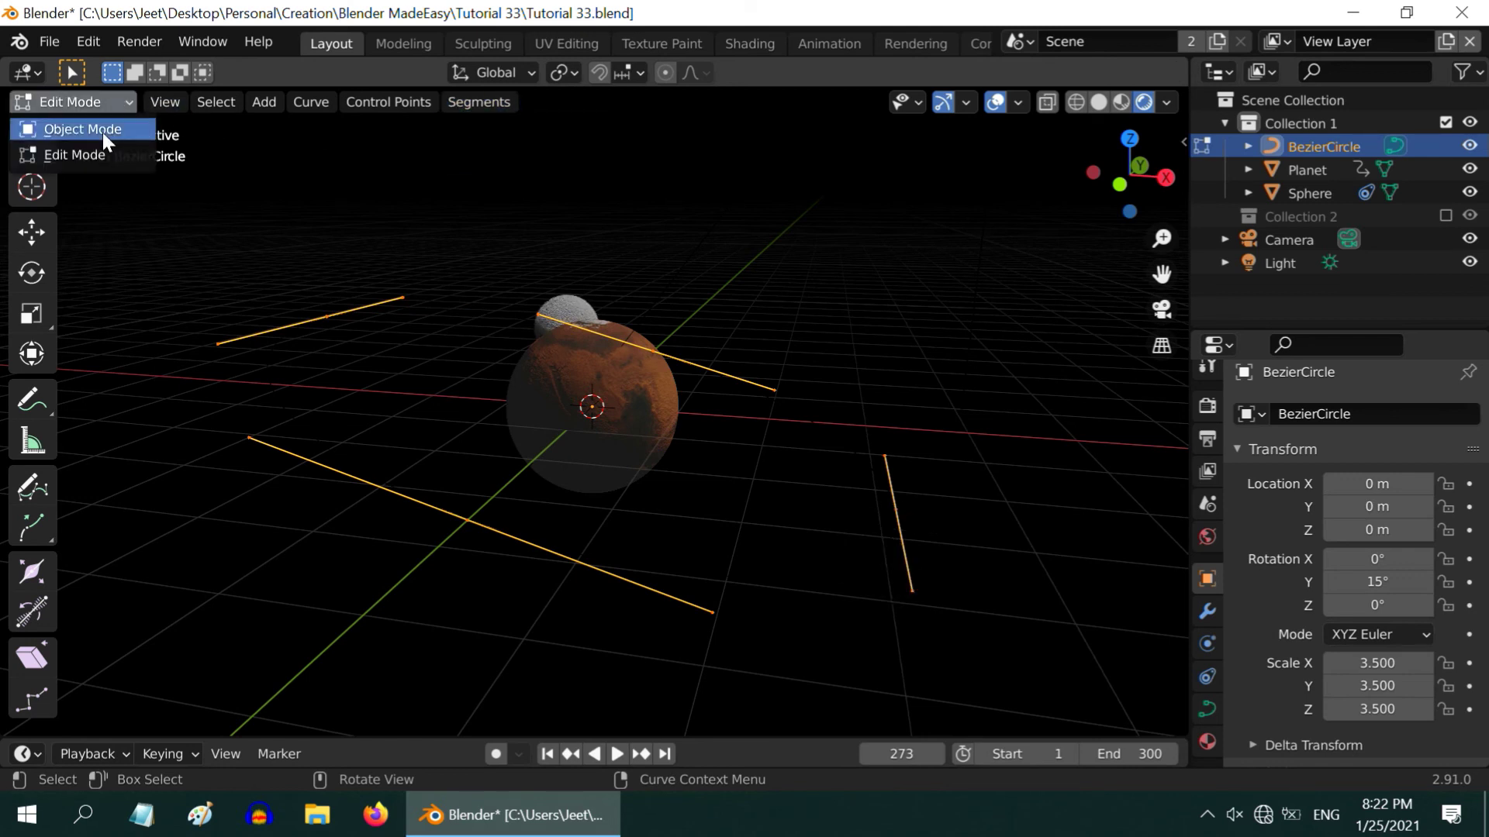
left_click(102, 133)
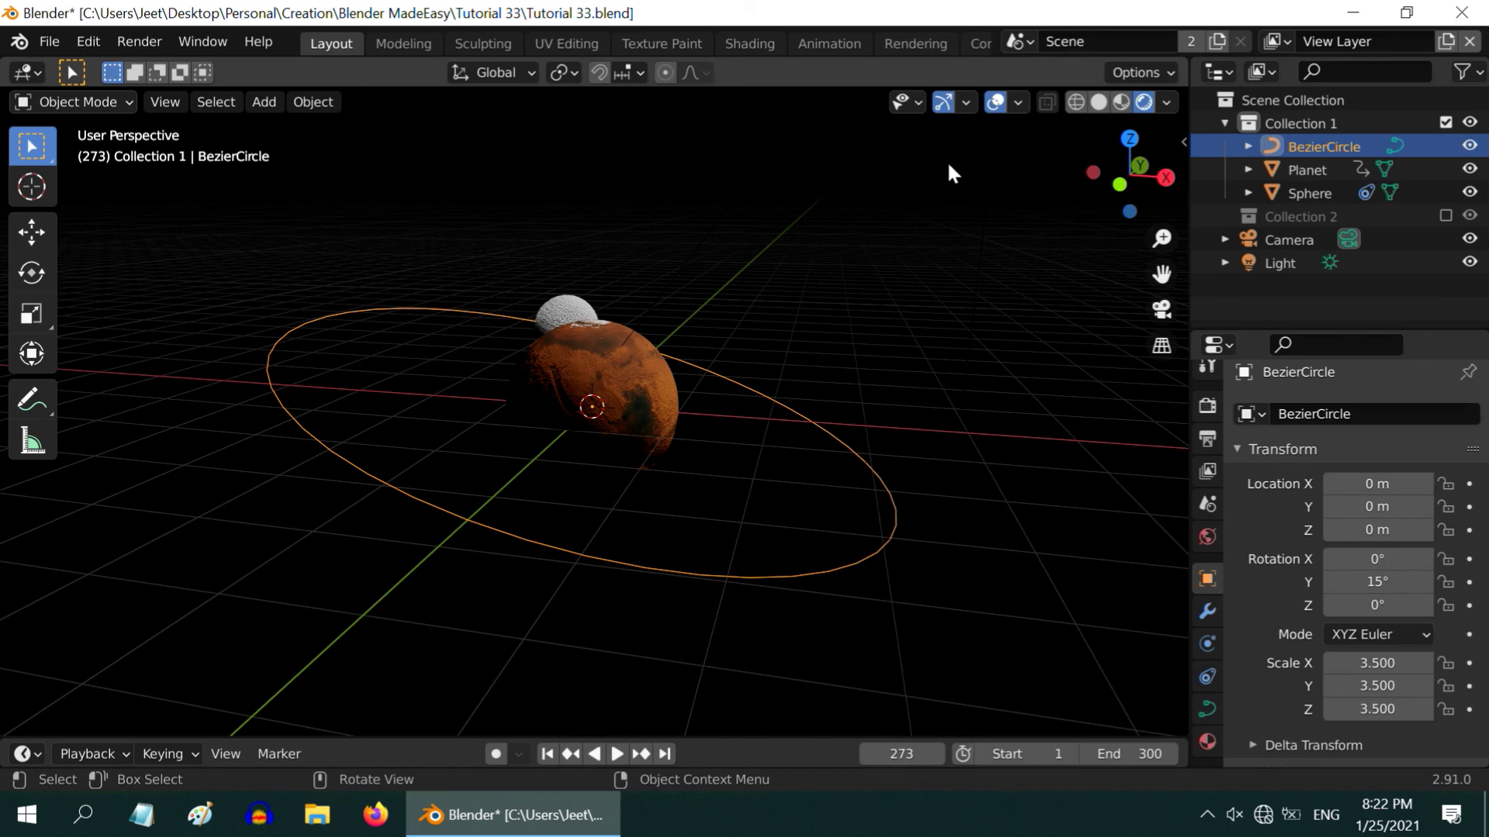
left_click(994, 102)
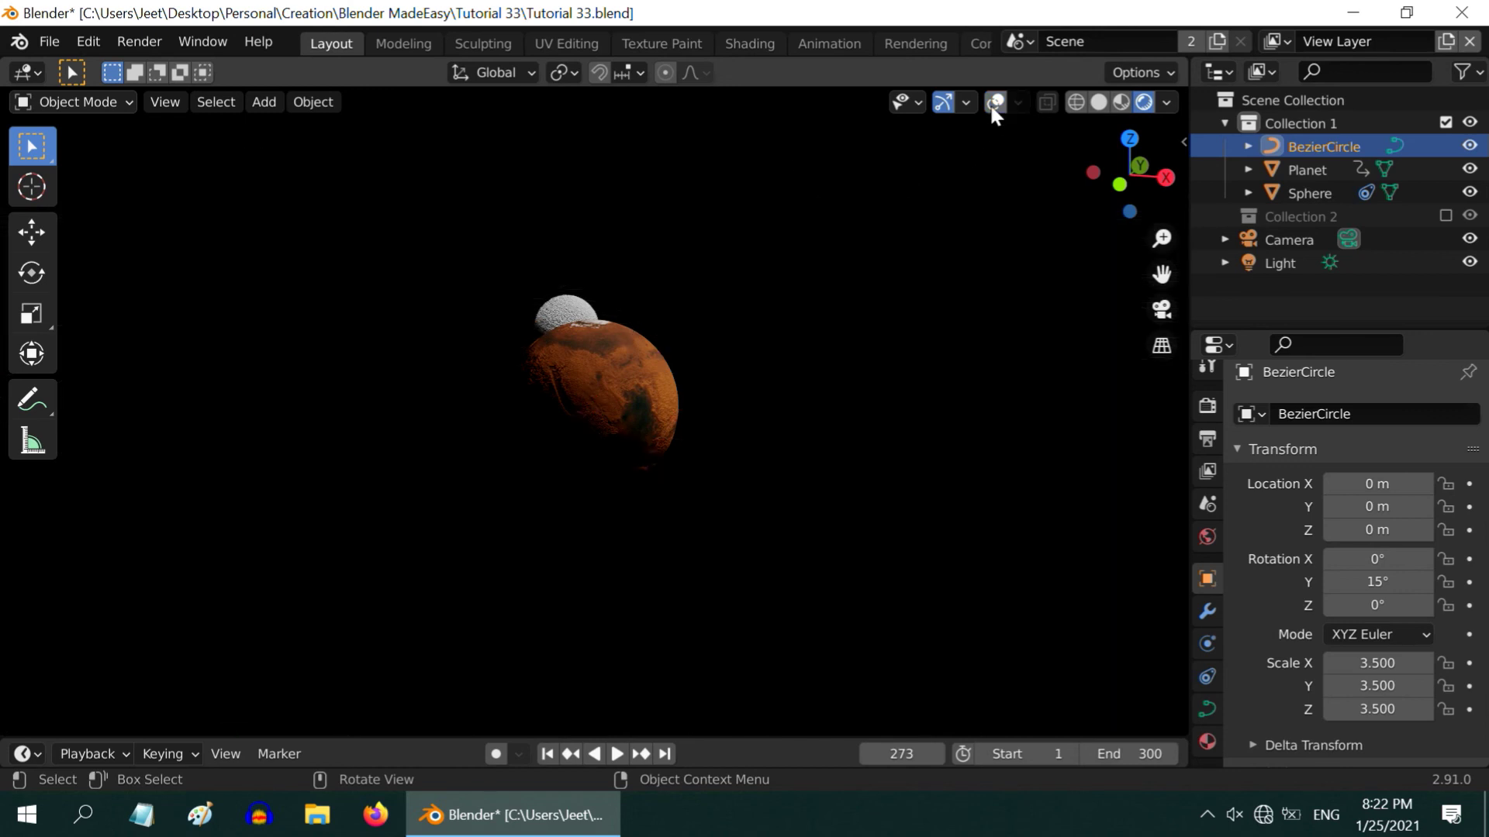
left_click(619, 756)
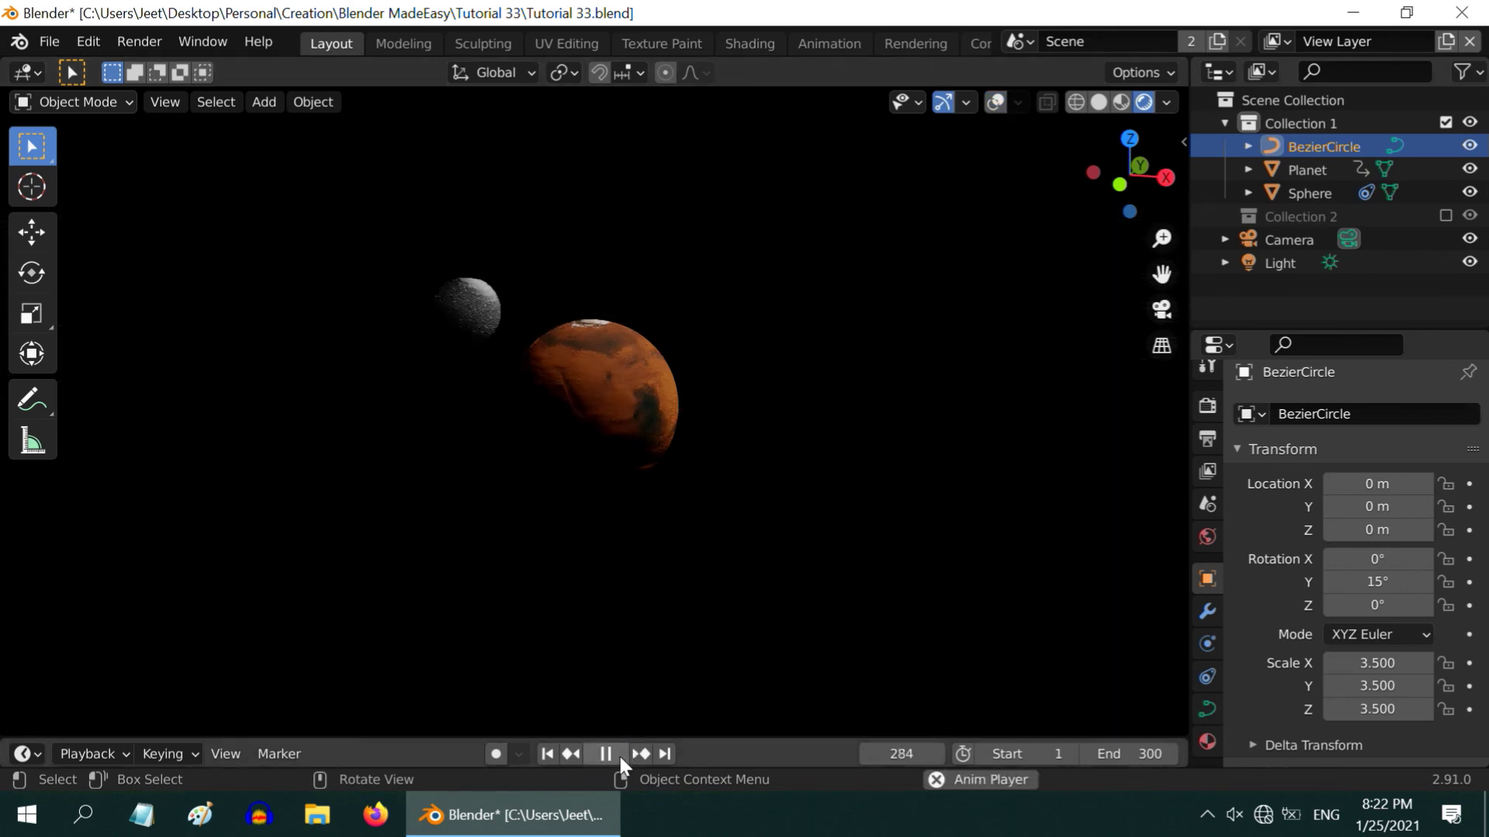